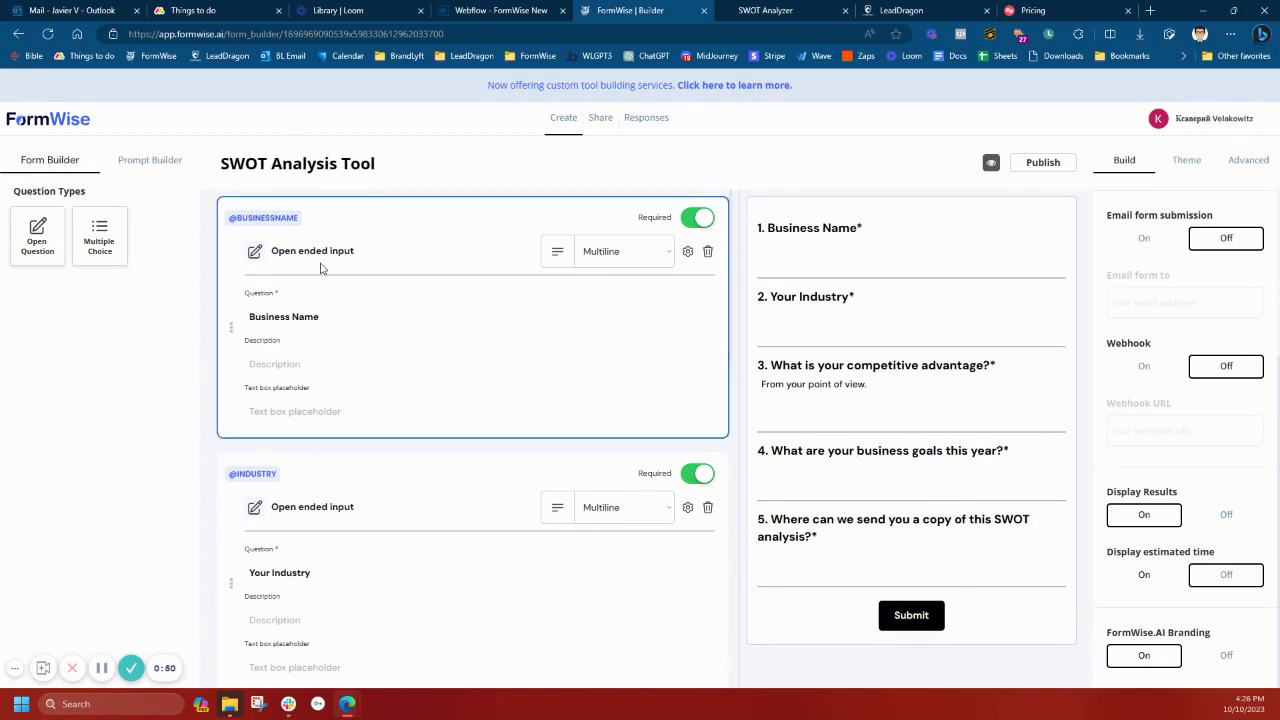
pyautogui.click(865, 570)
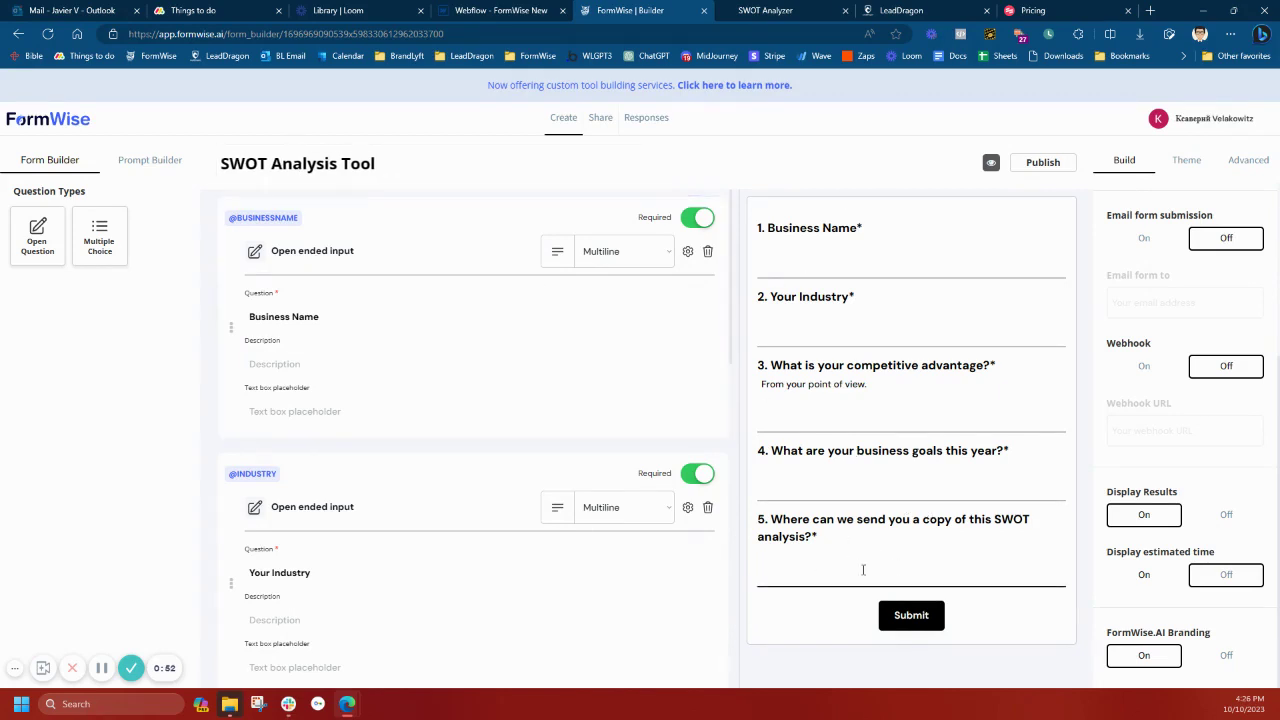
pyautogui.scroll(-9, 563, 549)
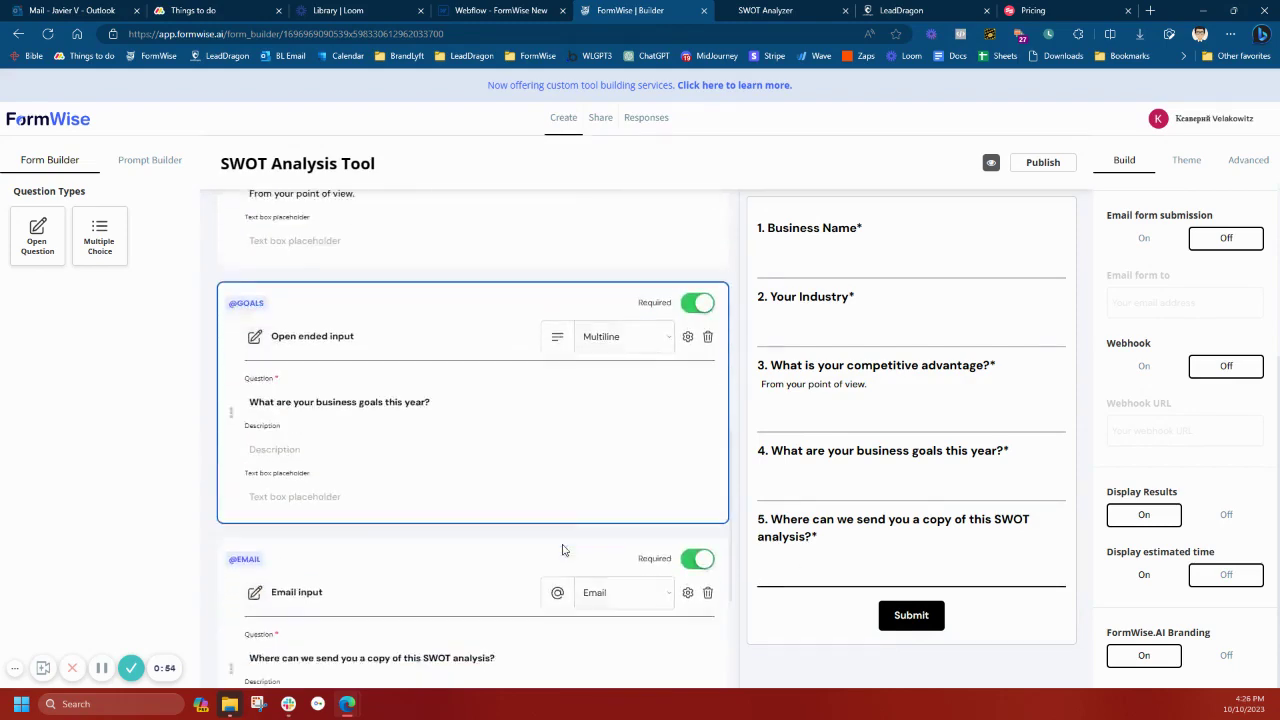
pyautogui.click(612, 378)
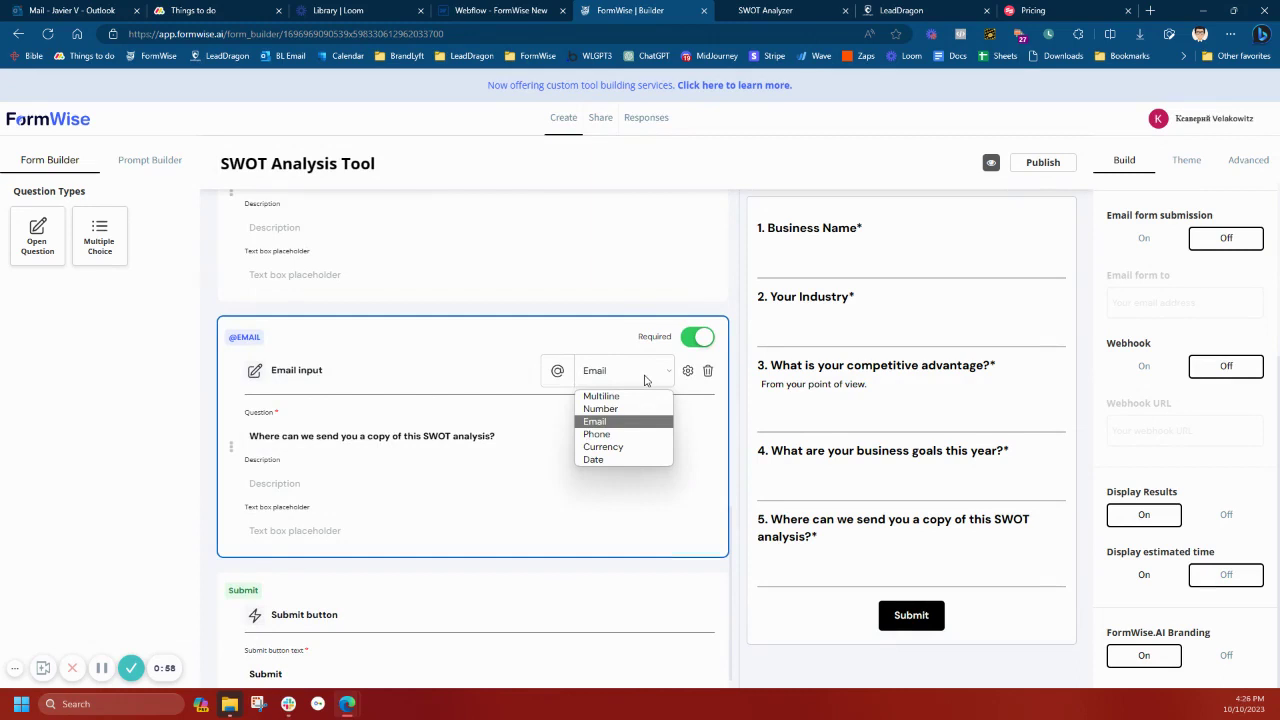
pyautogui.click(621, 422)
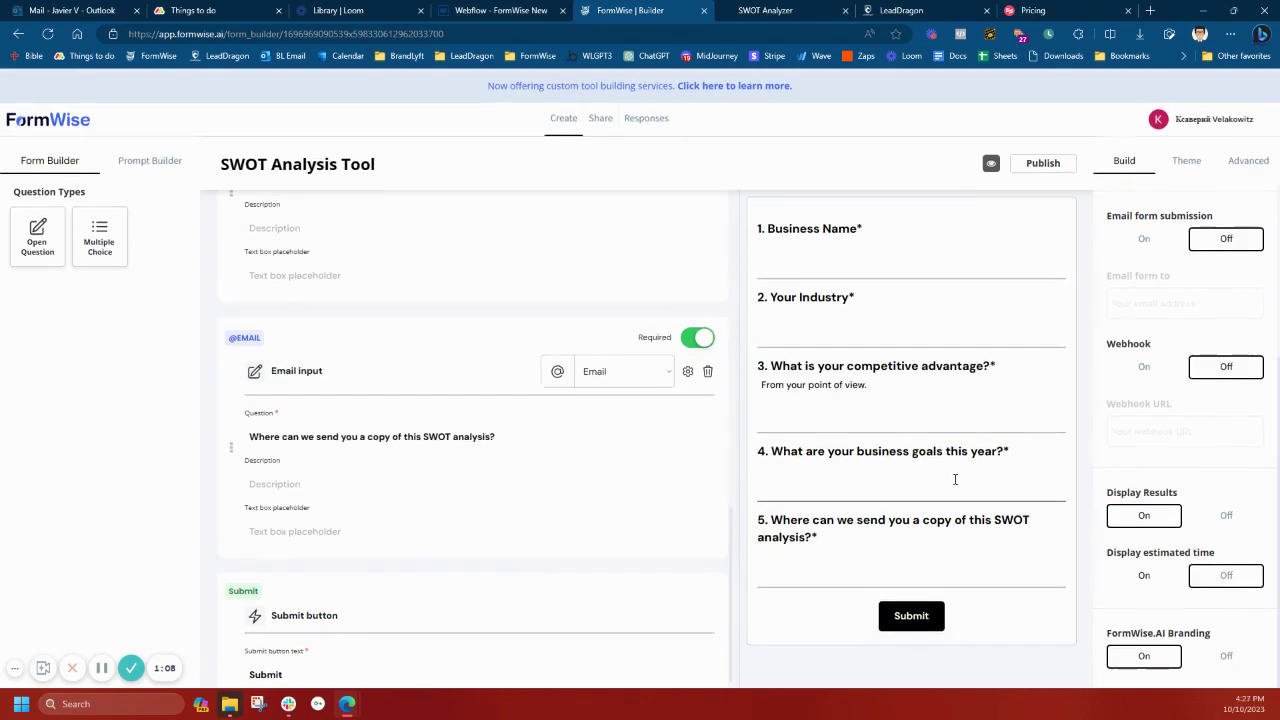
pyautogui.click(1157, 371)
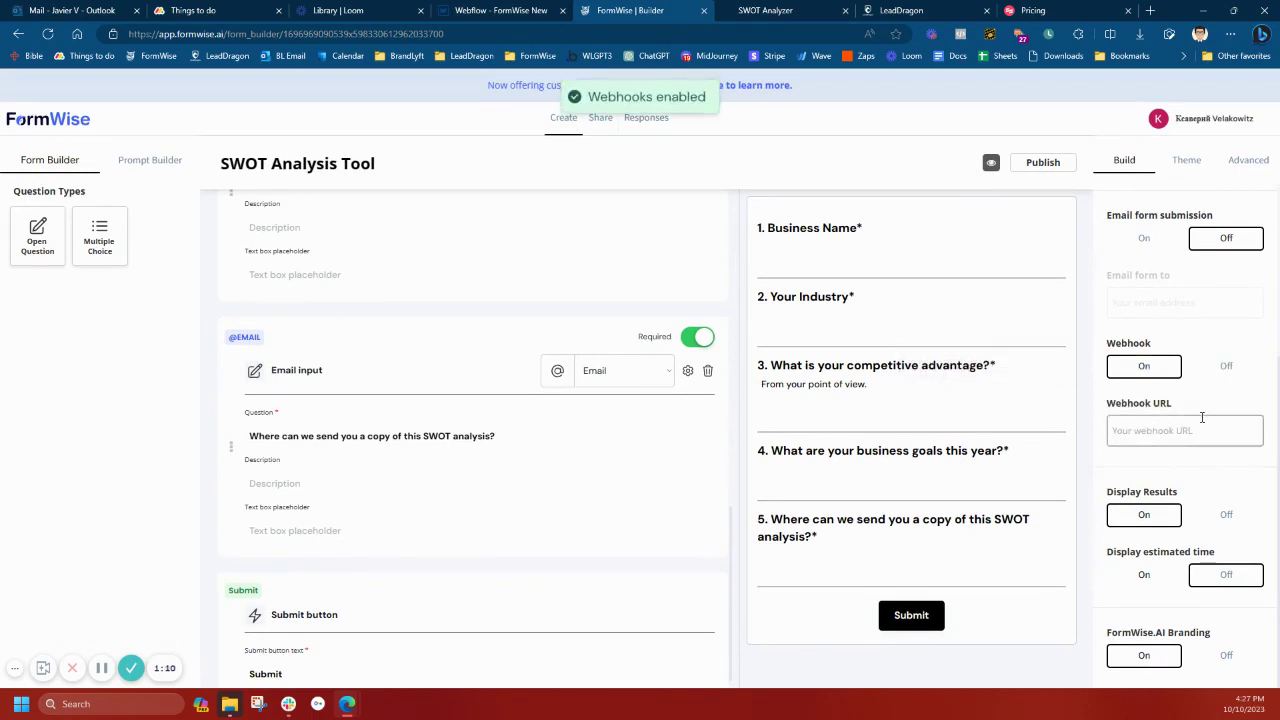
pyautogui.click(1228, 370)
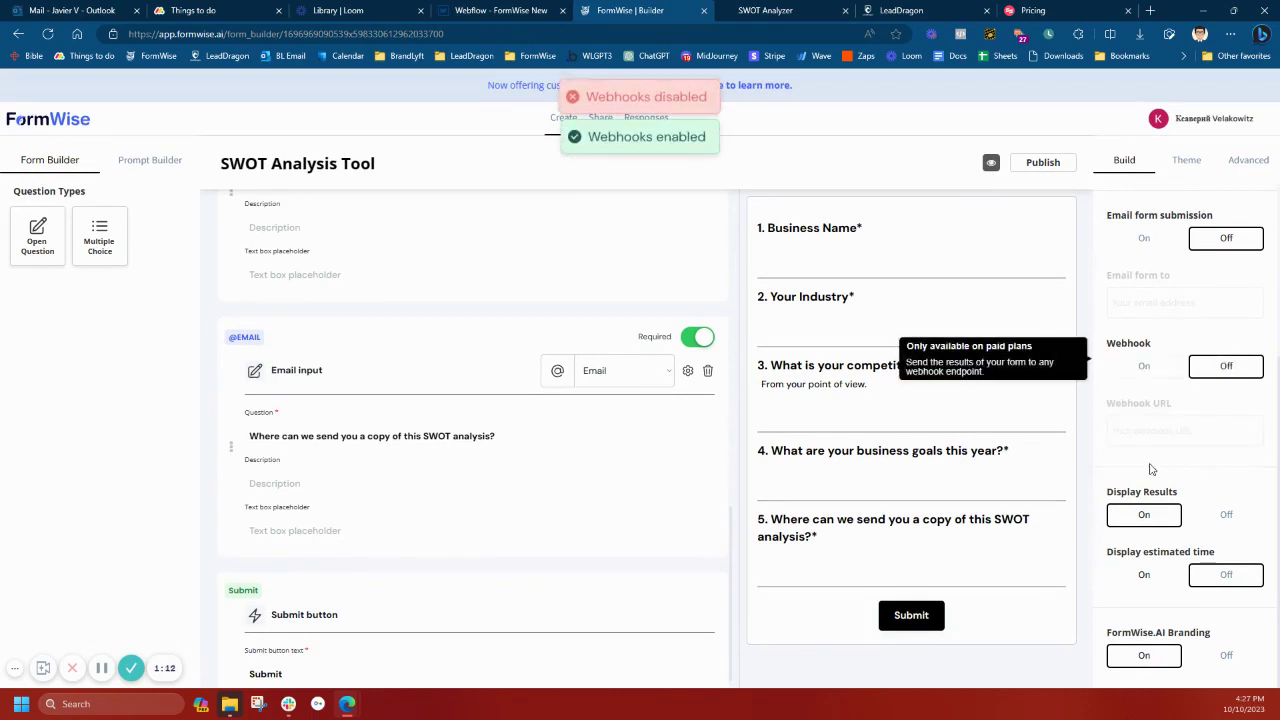
pyautogui.scroll(10, 634, 443)
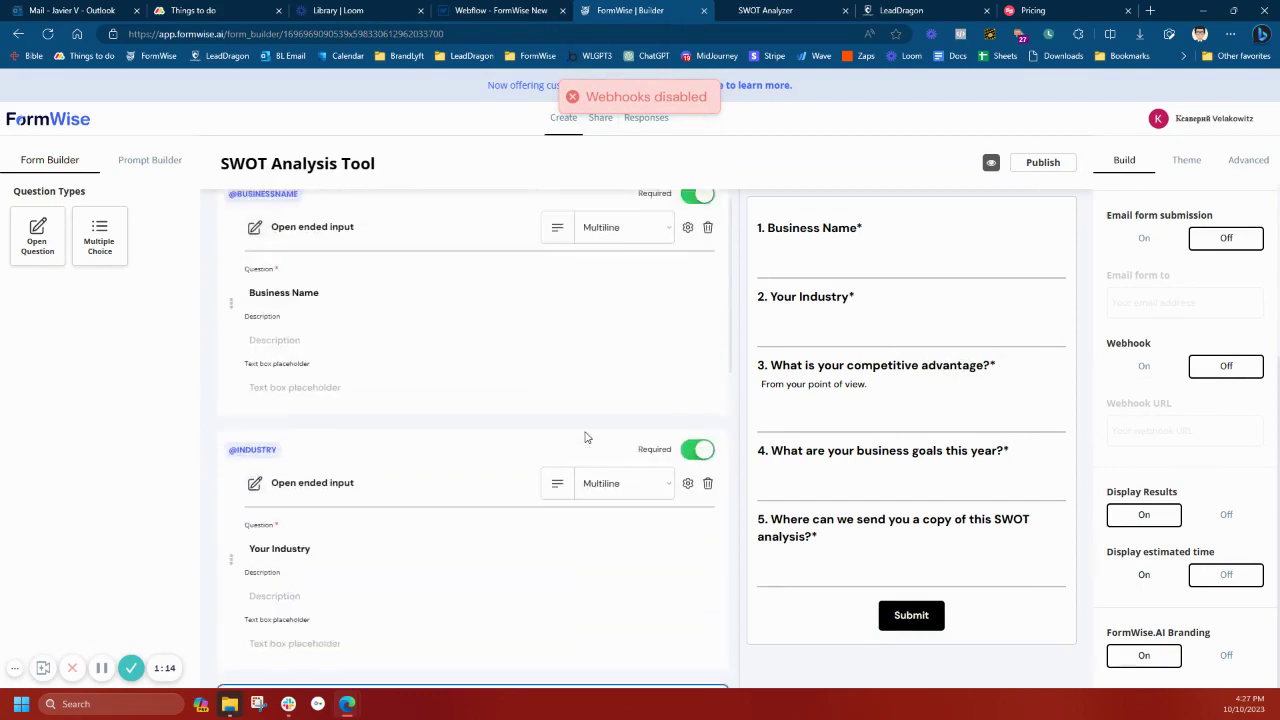
# Switch to the published SWOT Analyzer page and scroll through its five questions and Submit button
pyautogui.click(766, 12)
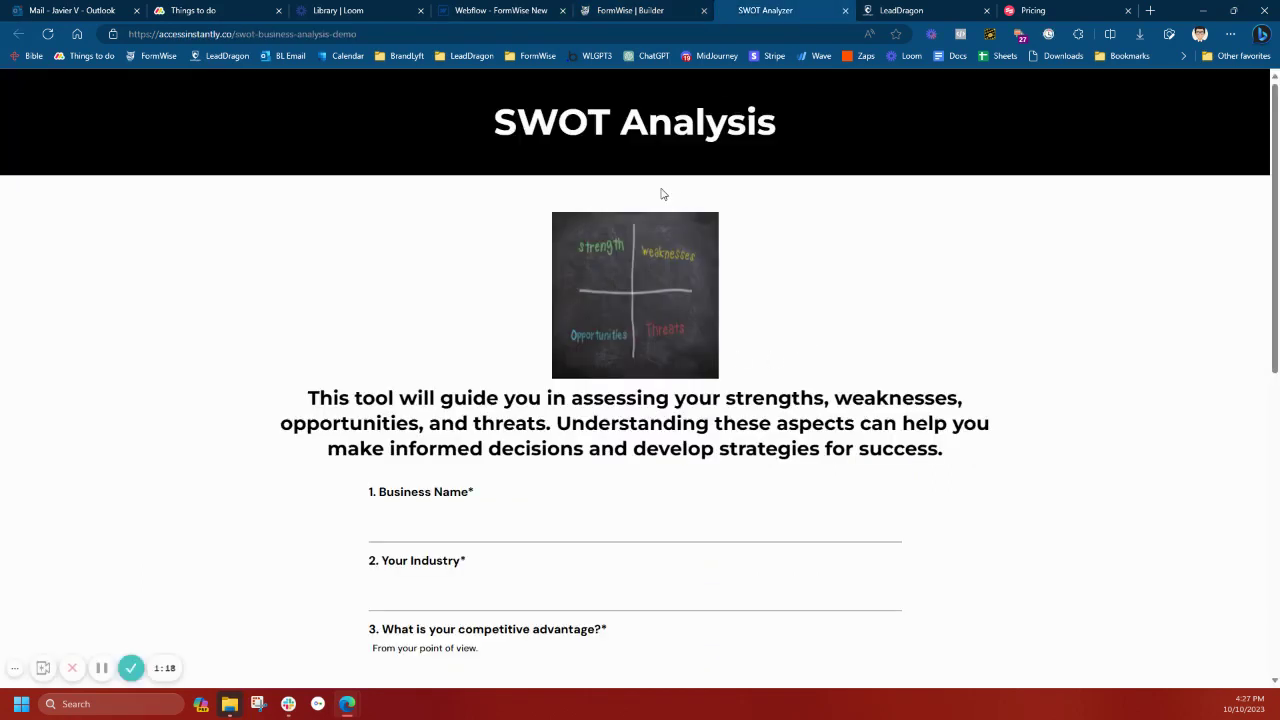
pyautogui.scroll(-3, 945, 362)
pyautogui.scroll(2, 951, 366)
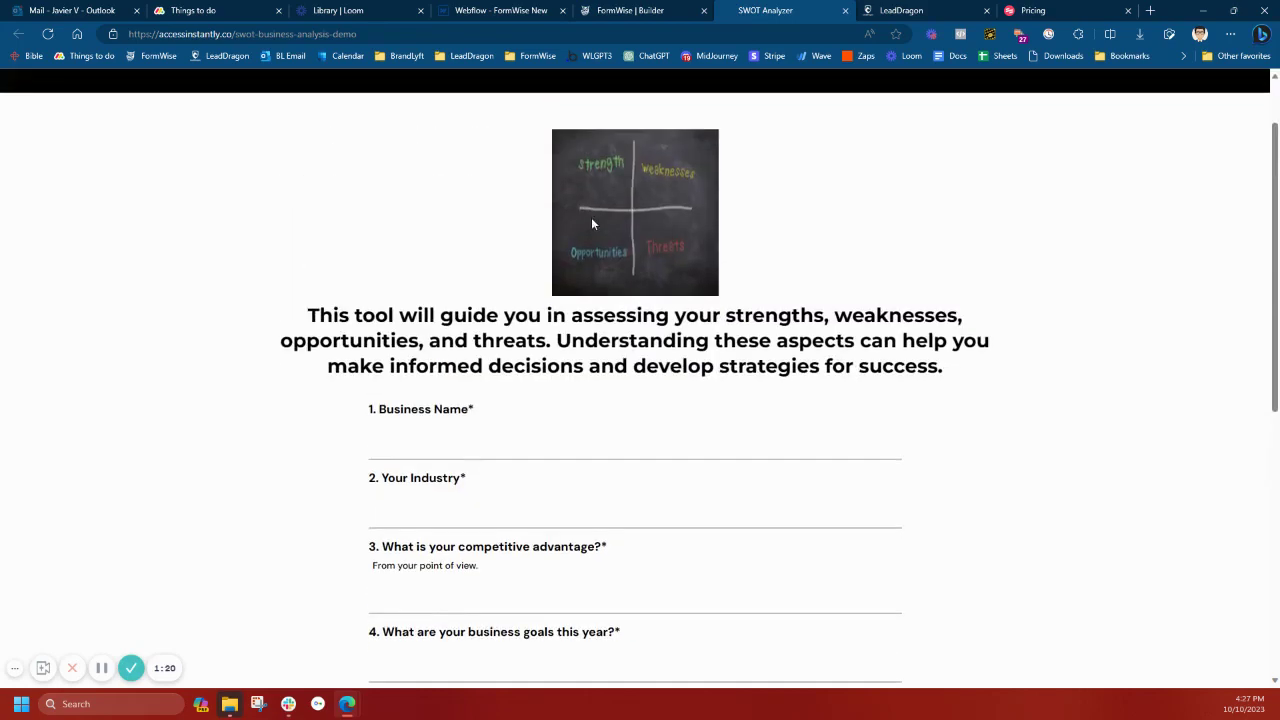
pyautogui.scroll(1, 591, 224)
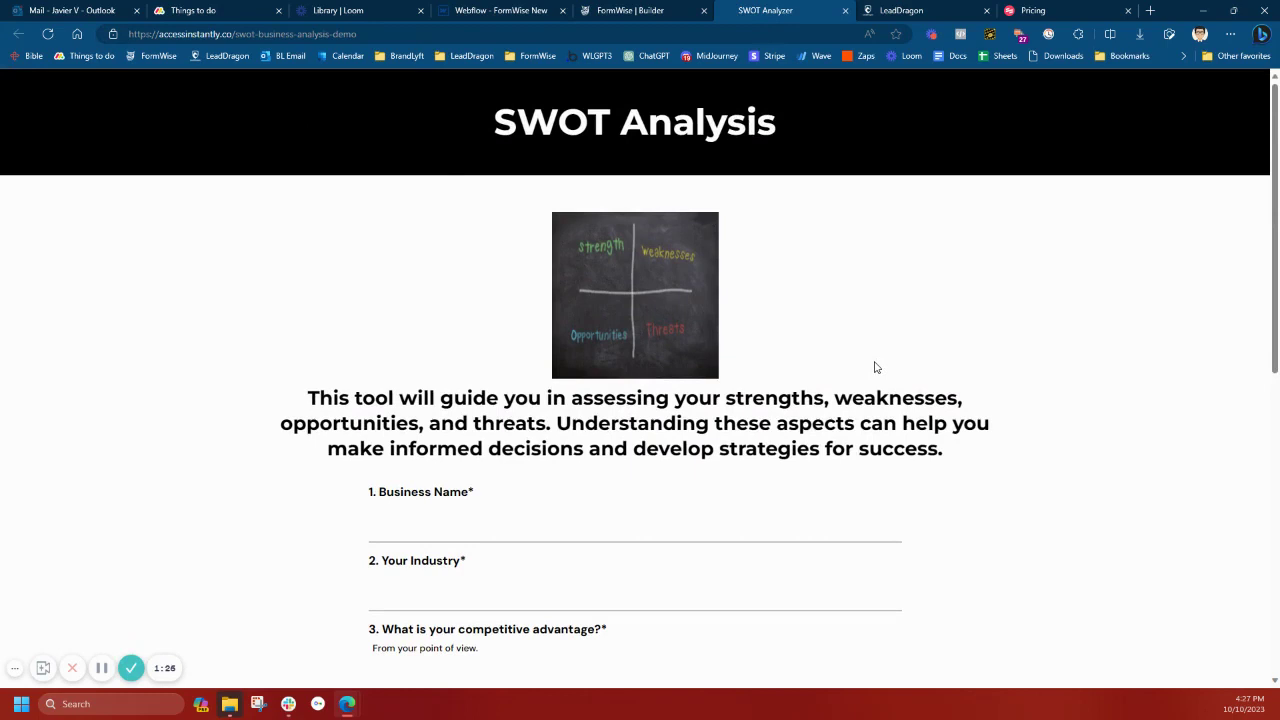
pyautogui.scroll(-3, 920, 520)
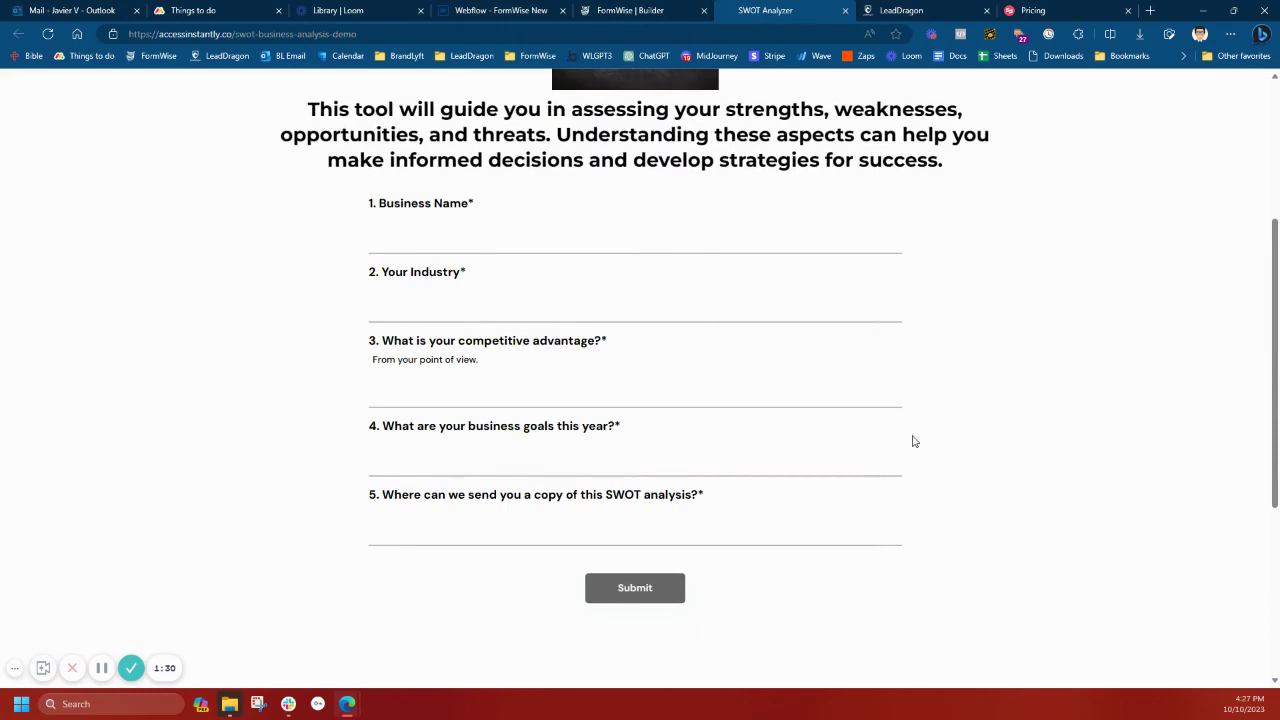
pyautogui.scroll(2, 912, 441)
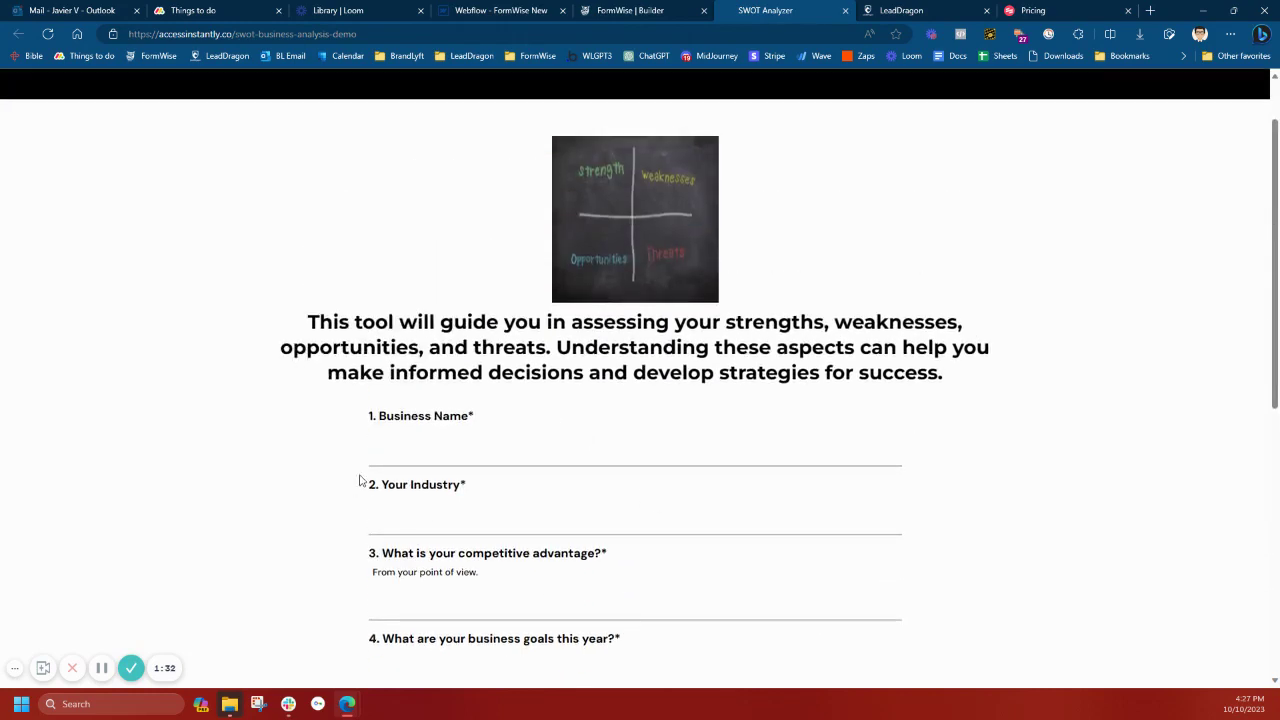
pyautogui.scroll(1, 926, 443)
pyautogui.scroll(-4, 826, 534)
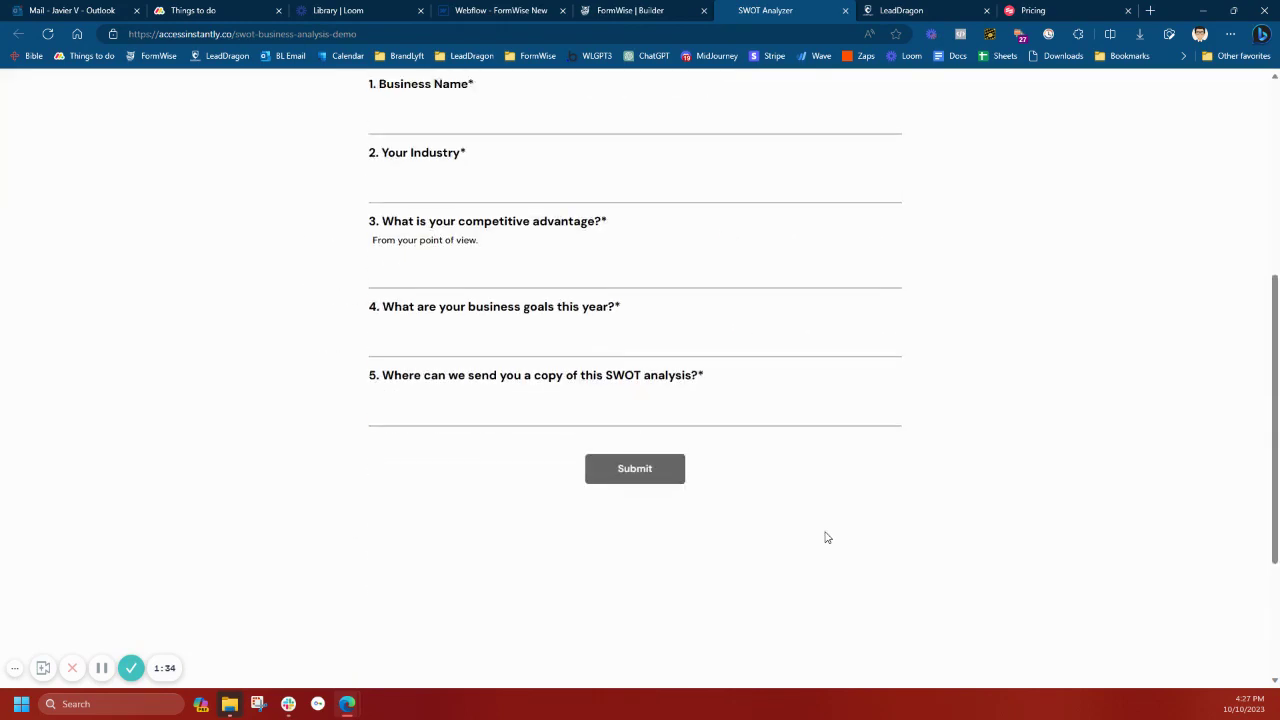
# Enter 'White Label Coffee Co' as business name and 'White Label Coffee Service for coffee shops' as industry
pyautogui.click(500, 122)
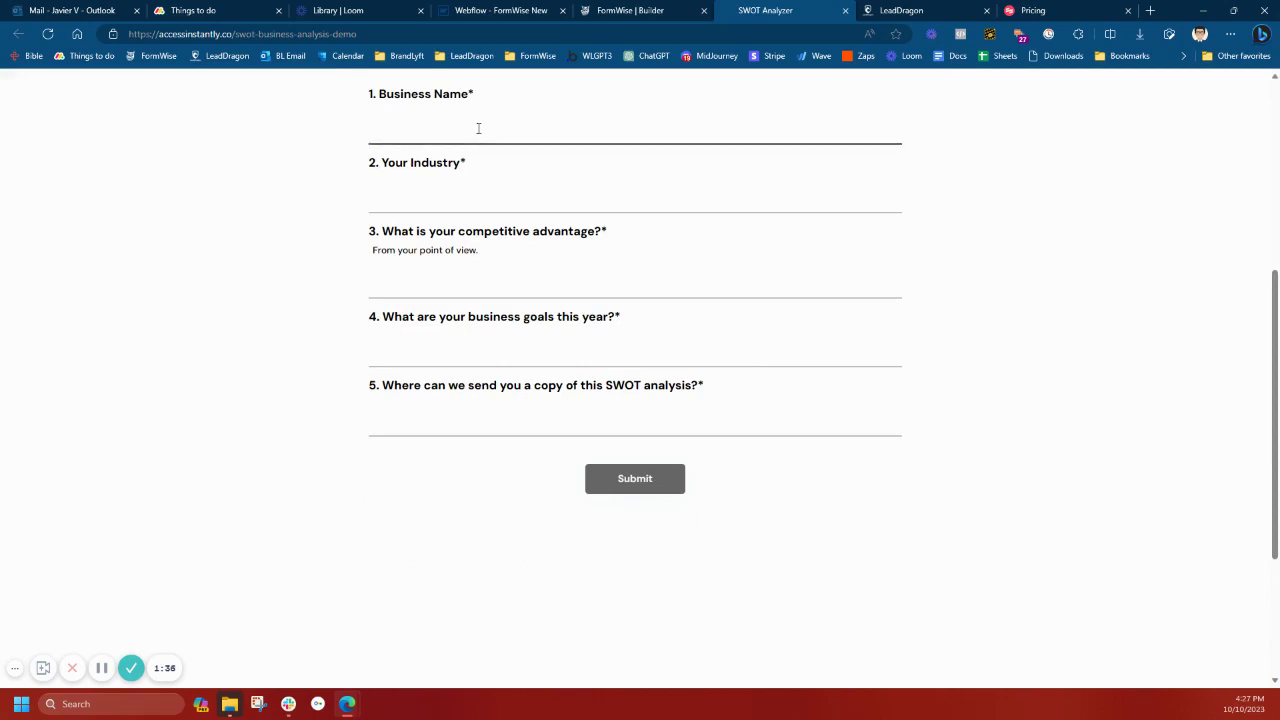
pyautogui.write('W')
pyautogui.press('BackSpace')
pyautogui.write('White Label Coffee Co')
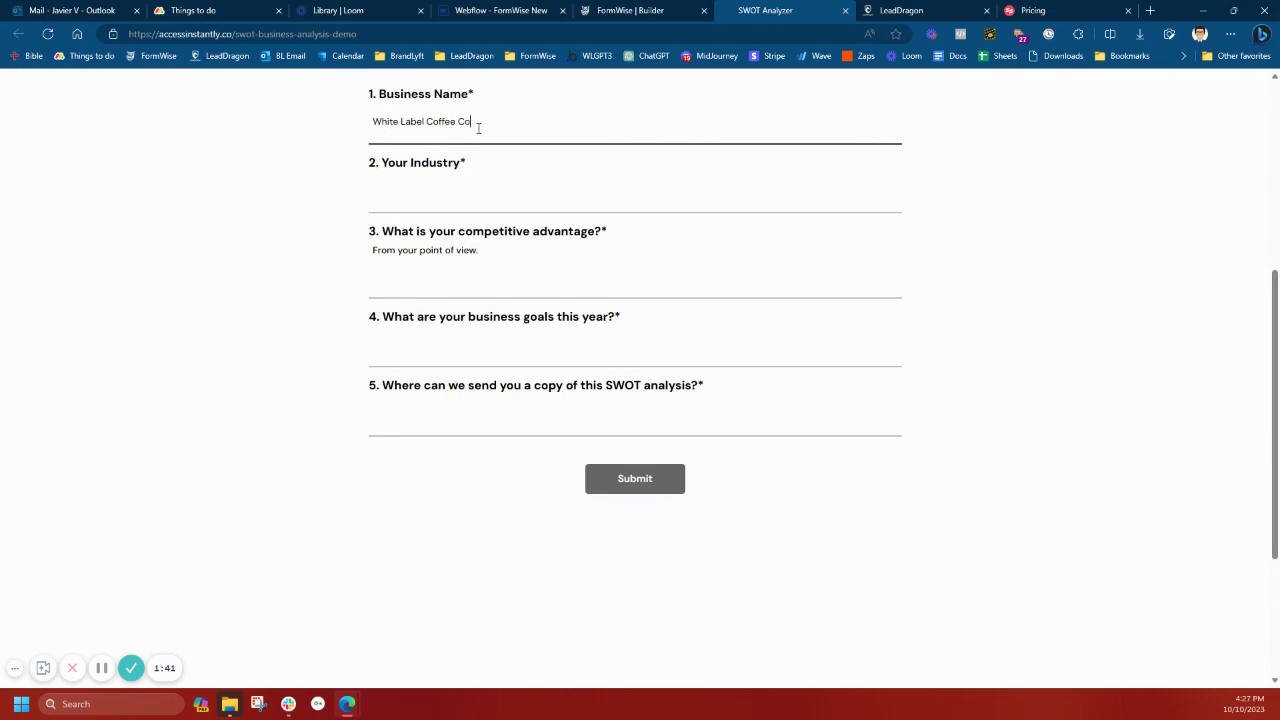
pyautogui.press('Tab')
pyautogui.write('Wh')
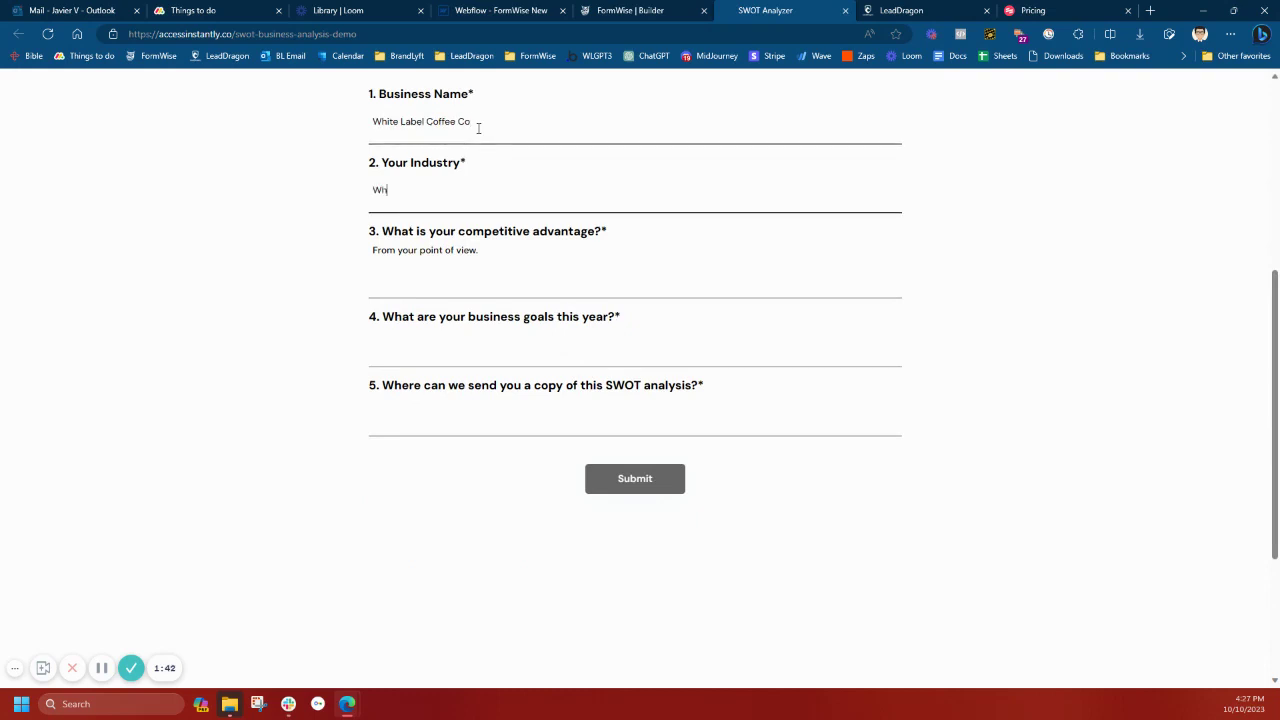
pyautogui.write('ite Label c')
pyautogui.press('BackSpace')
pyautogui.write('Coffee')
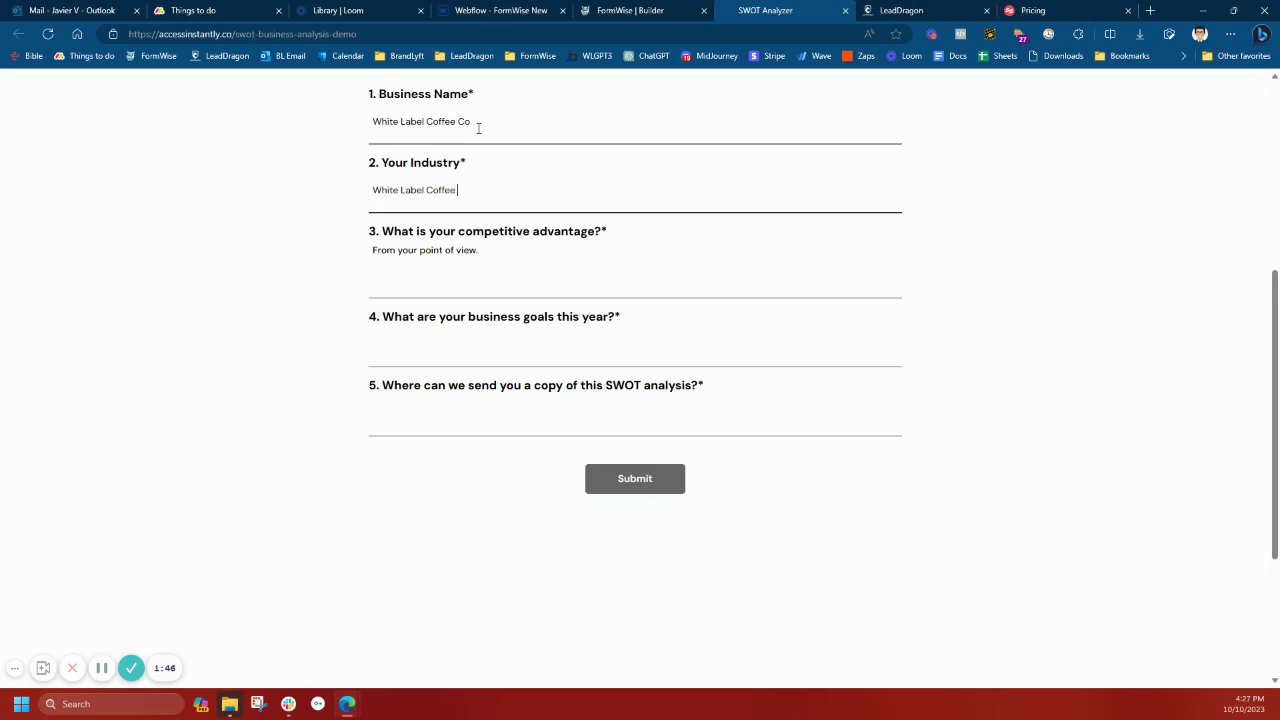
pyautogui.write(' Service for coffee shops')
# Describe the competitive advantage as white-label branding with beans and roasts exclusive to use
pyautogui.press('Tab')
pyautogui.write('We offer')
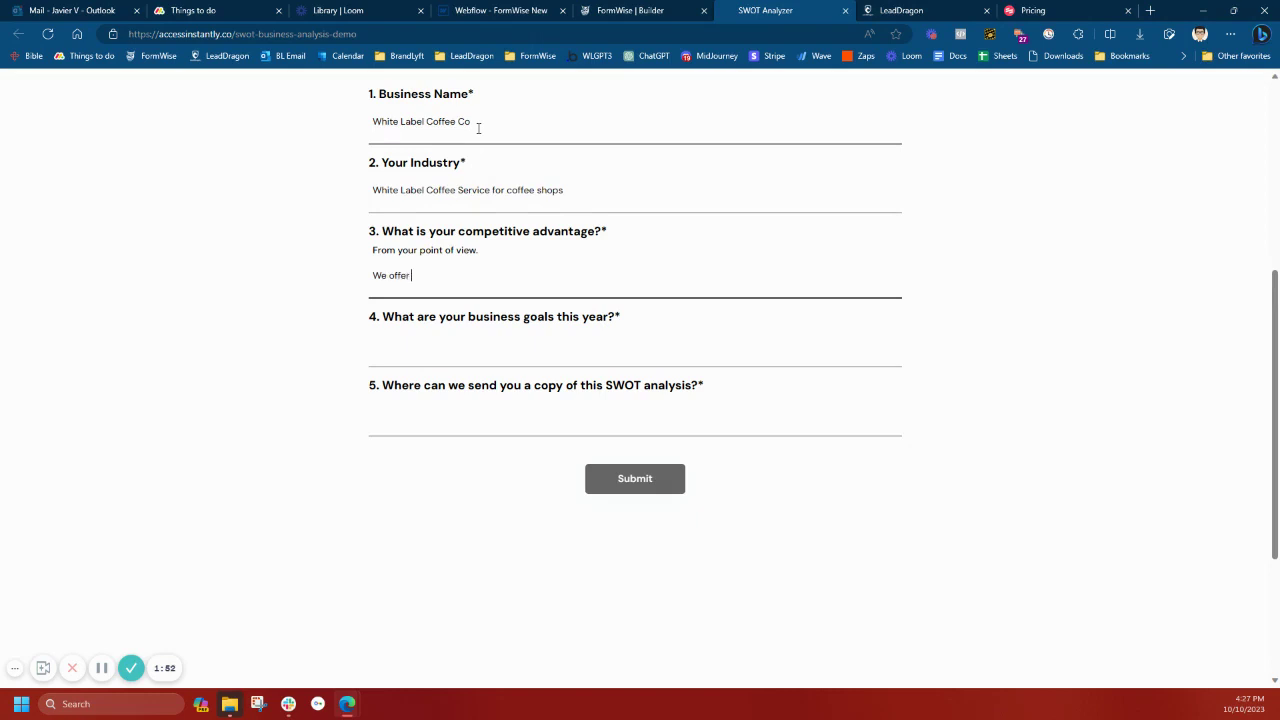
pyautogui.write(' white label branding for our coffee')
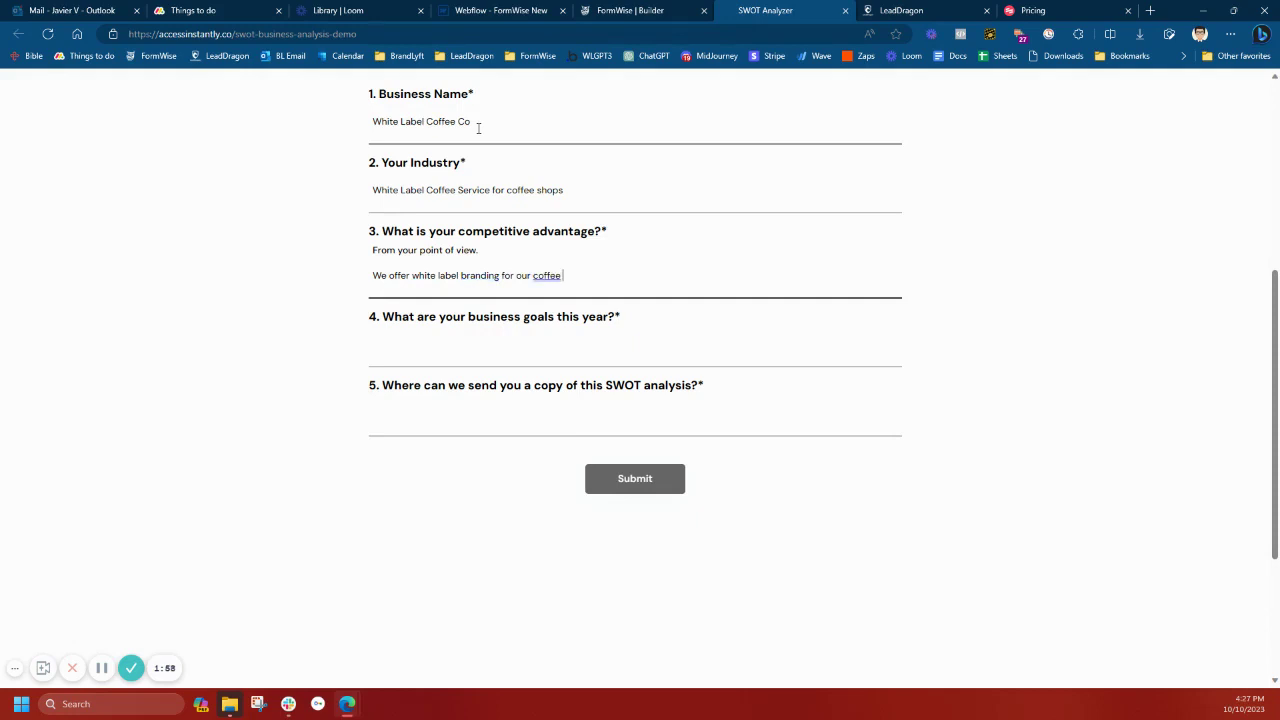
pyautogui.write(' with beans and roasts that are escu')
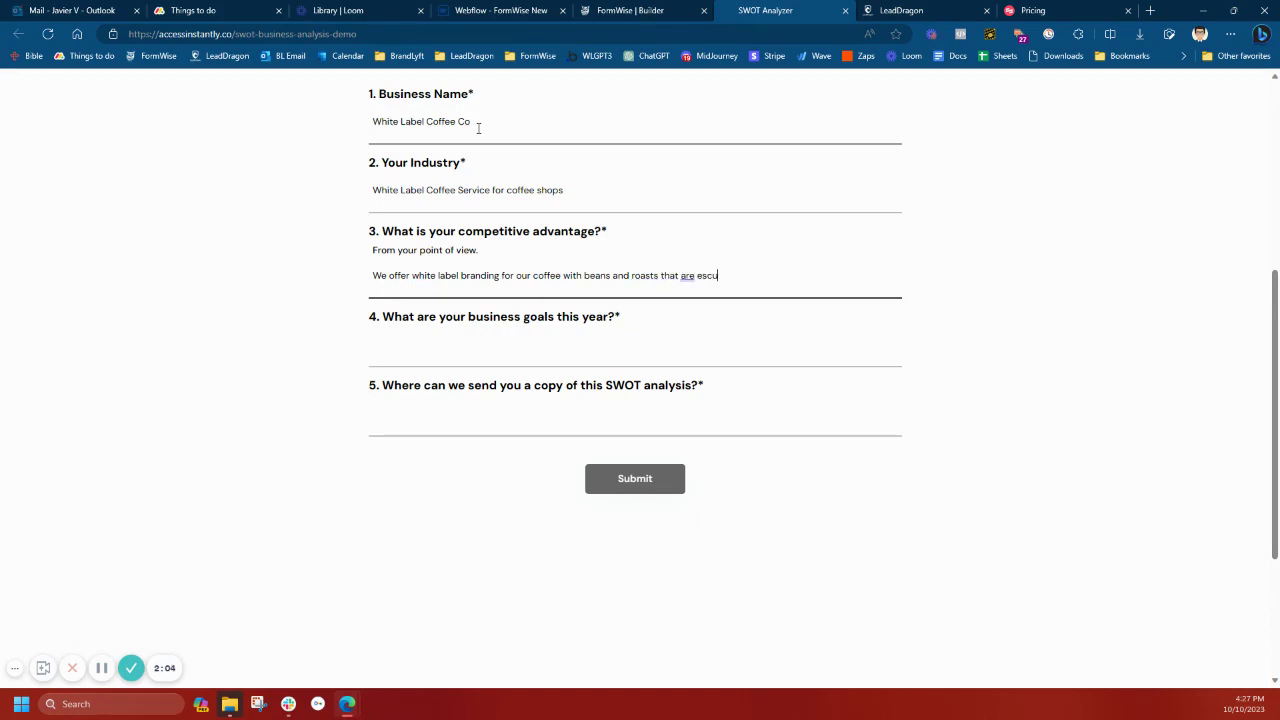
pyautogui.press('BackSpace')
pyautogui.press('BackSpace')
pyautogui.write('xcusive to use.')
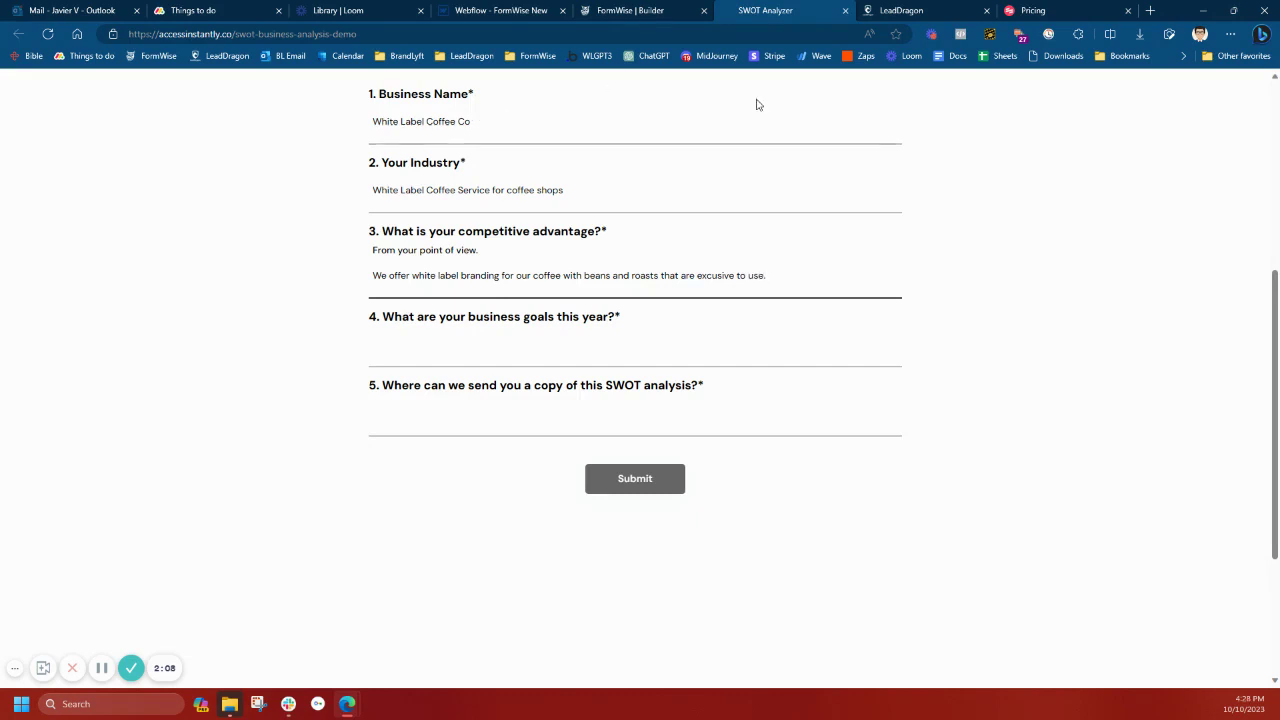
pyautogui.click(712, 276)
pyautogui.write('l')
# Enter the goal of adding New York and New Jersey markets, correcting 'jersy', then the contact e-mail
pyautogui.click(586, 348)
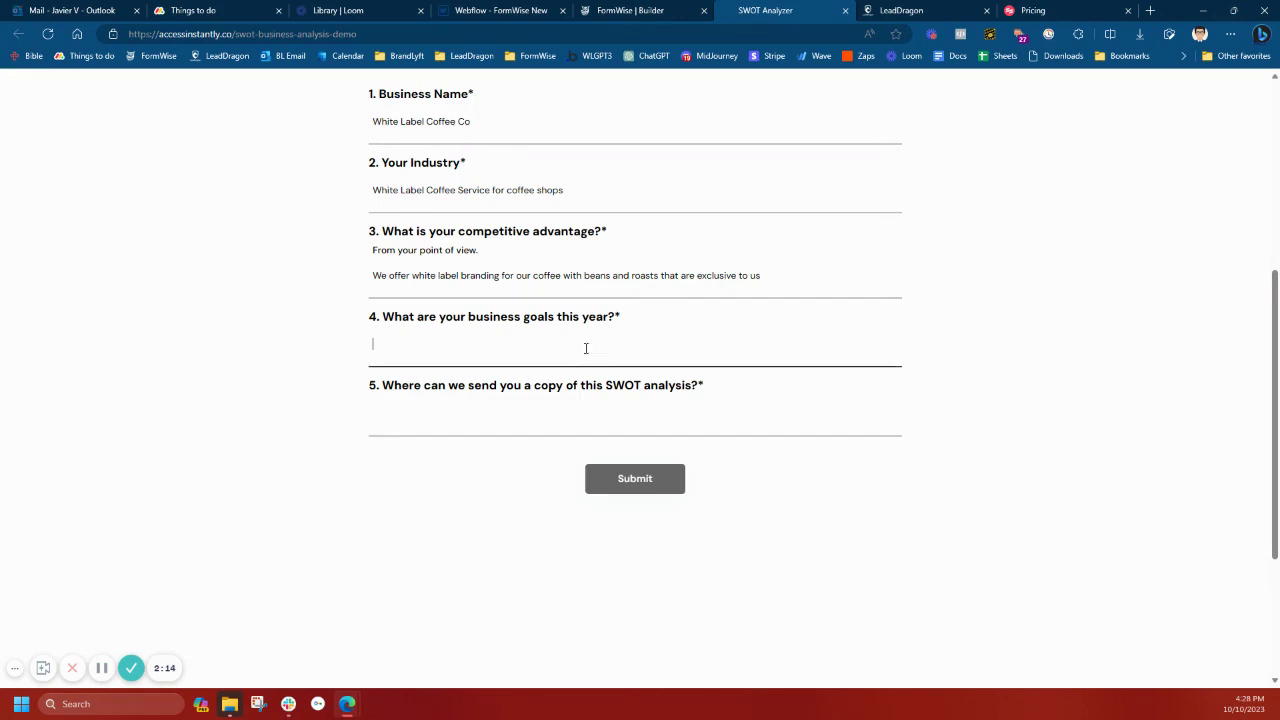
pyautogui.write('Add both new york and new k jersy as m')
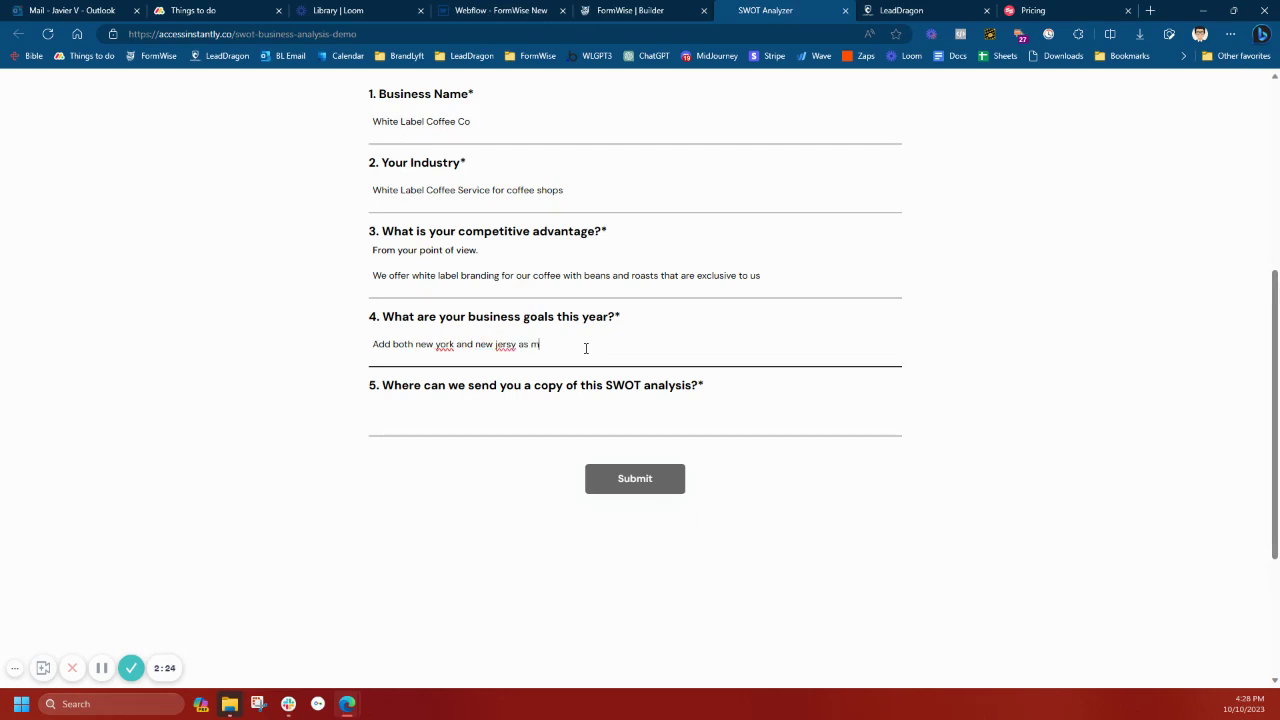
pyautogui.write('arkets')
pyautogui.rightClick(507, 344)
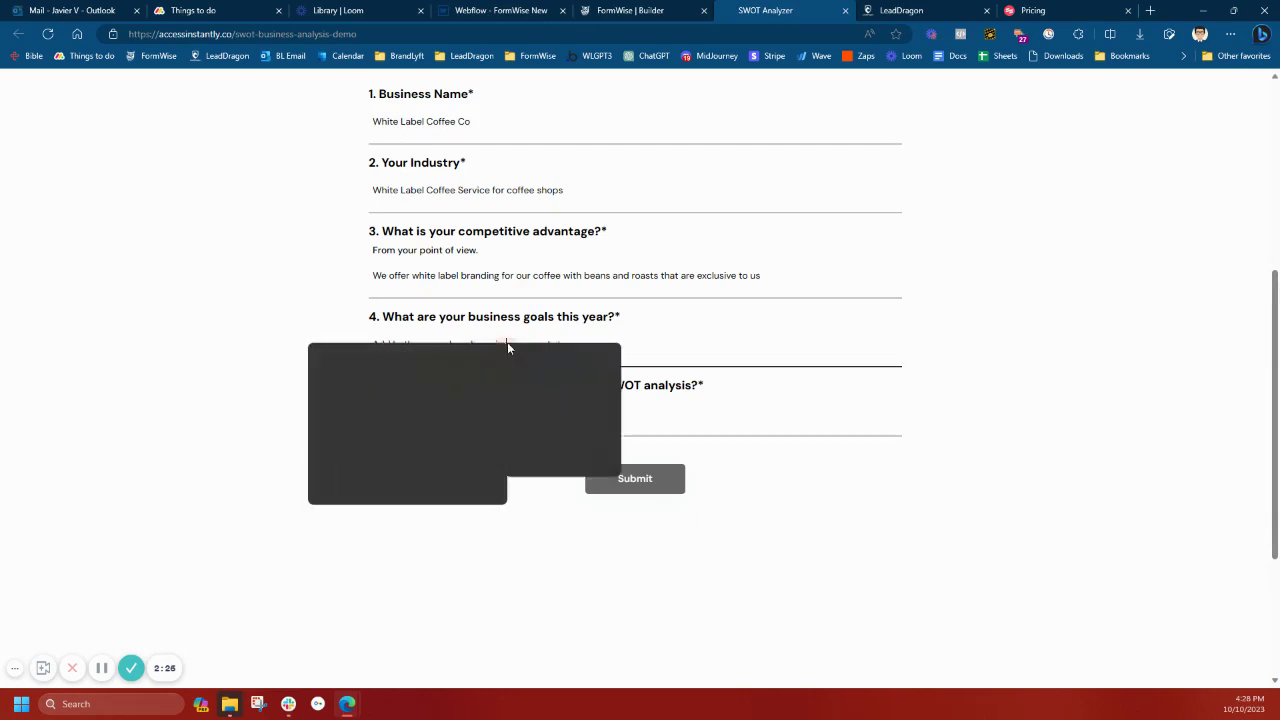
pyautogui.click(530, 354)
pyautogui.click(477, 417)
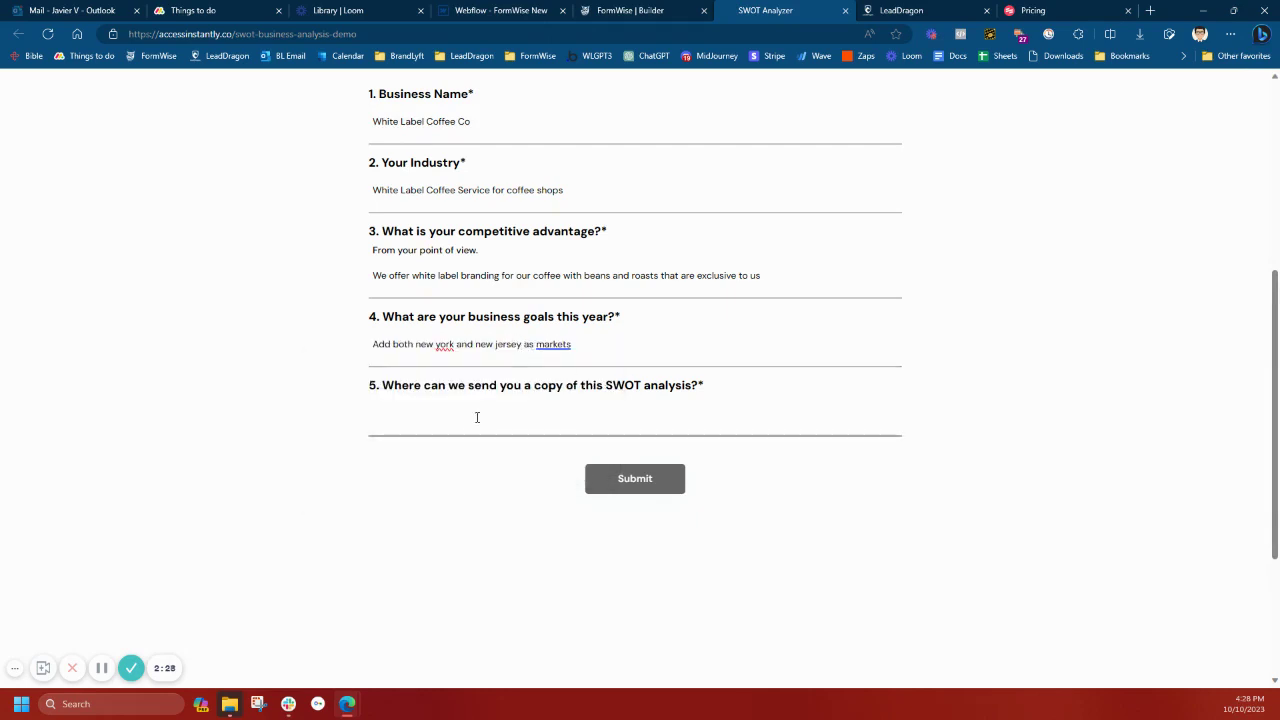
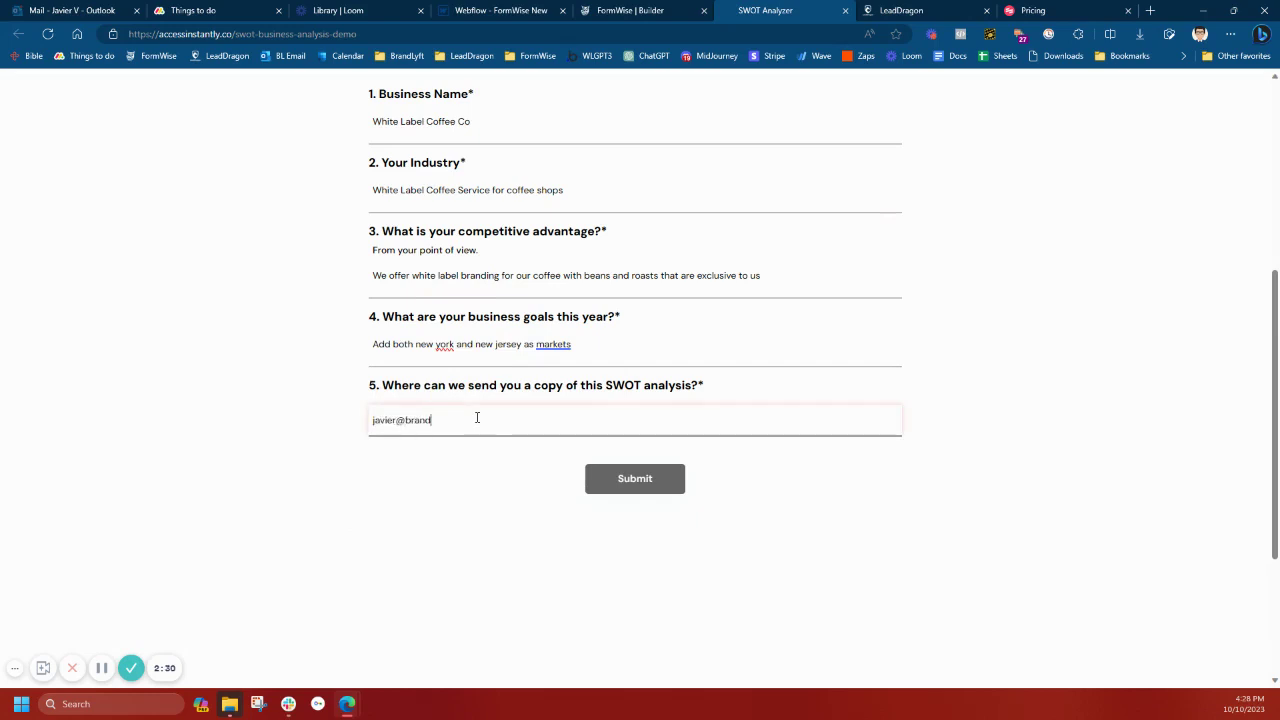
# Submit the answers and view the generated strengths and weaknesses for White Label Coffee Co
pyautogui.click(619, 482)
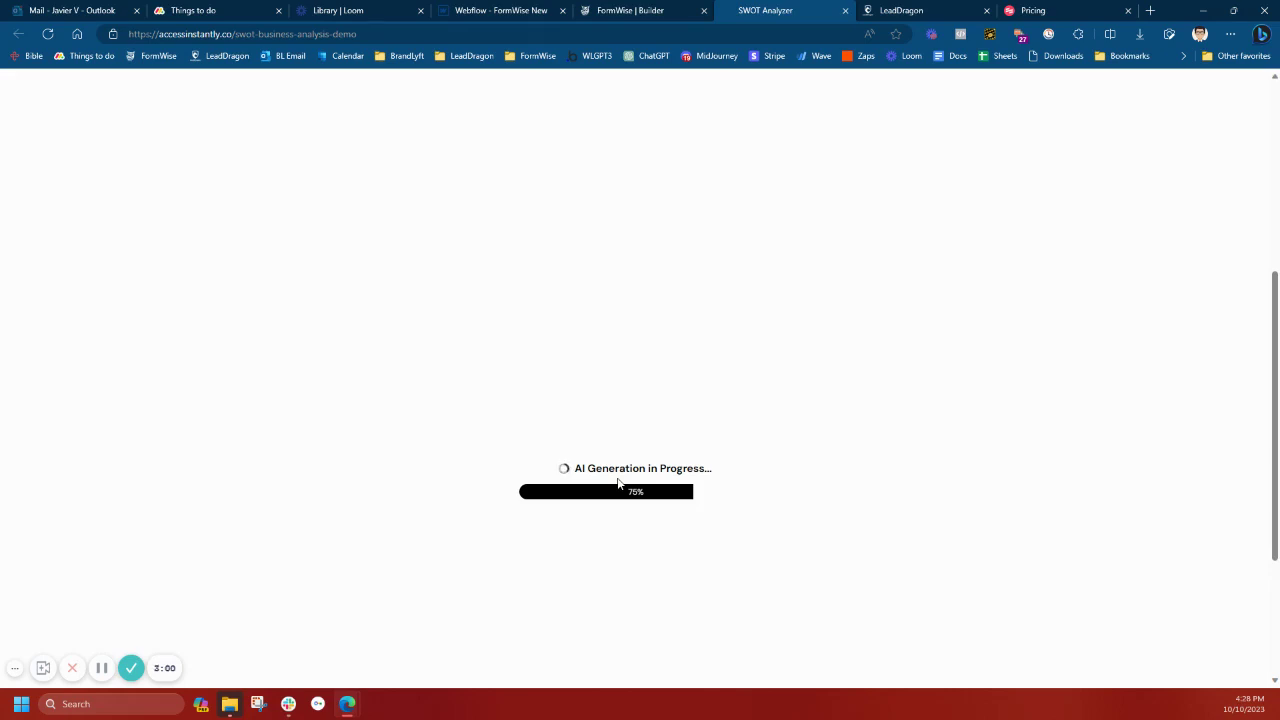
pyautogui.scroll(-1, 800, 500)
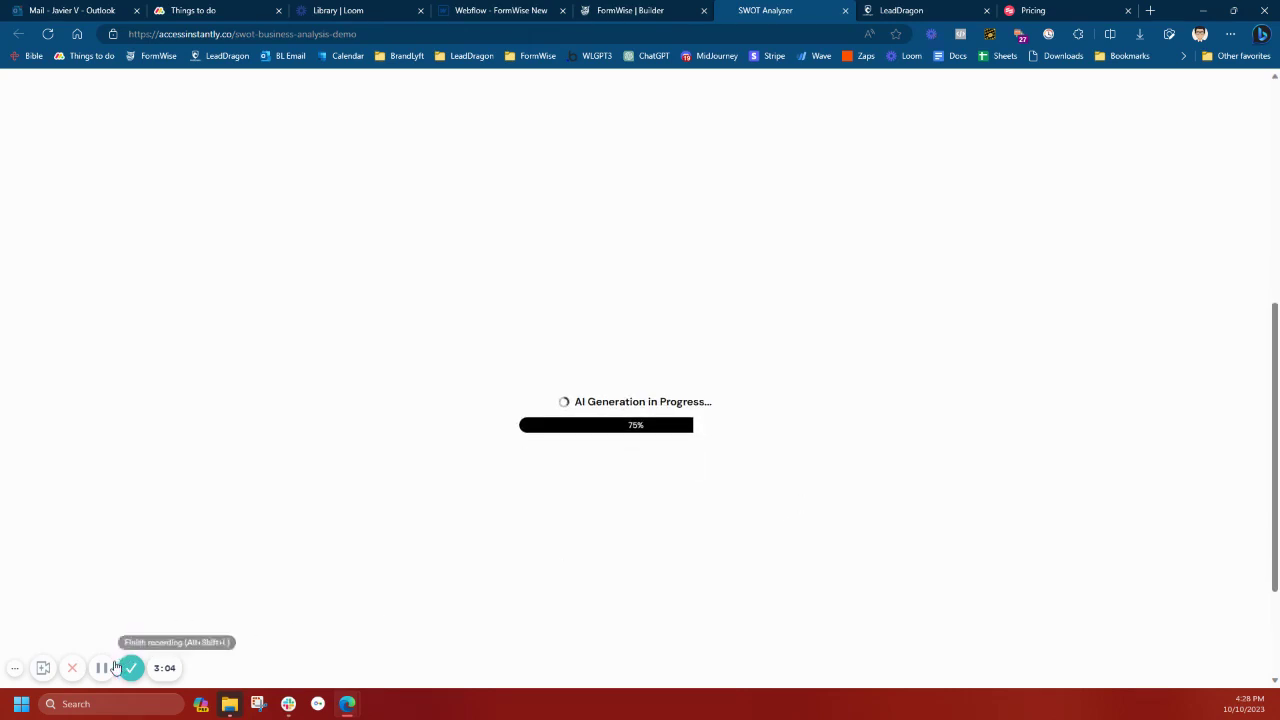
pyautogui.scroll(2, 888, 190)
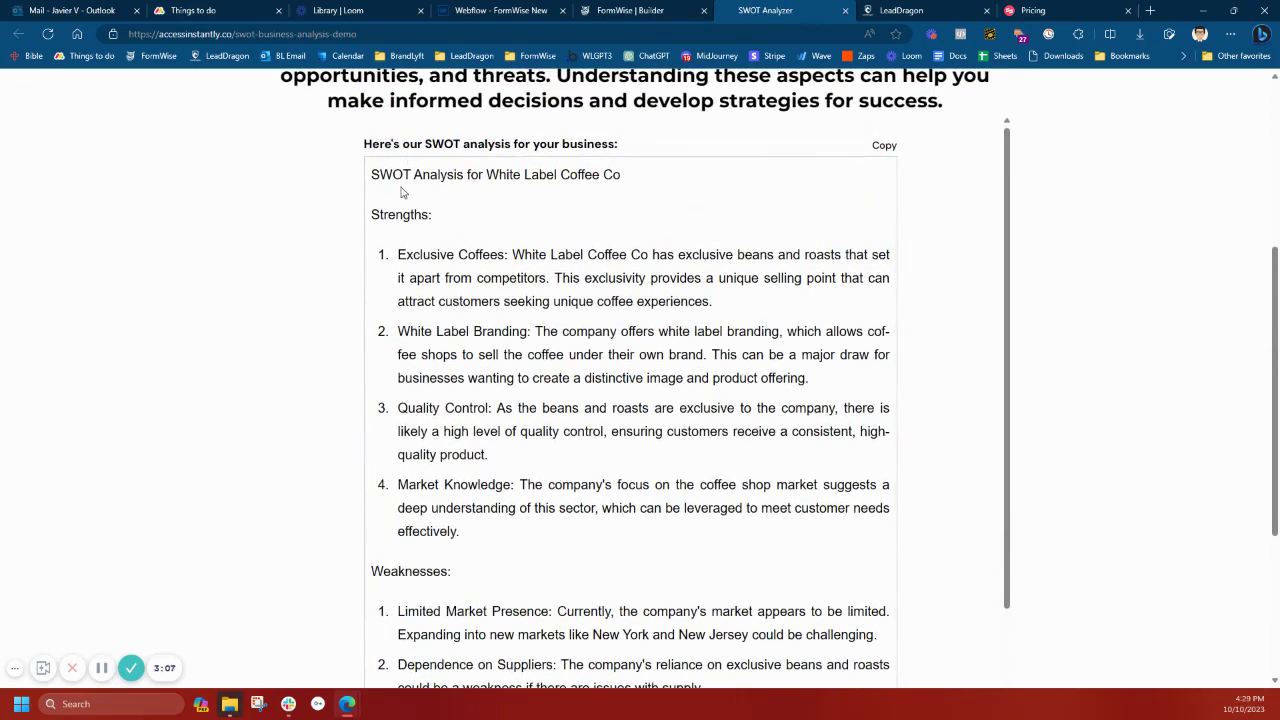
pyautogui.scroll(-1, 680, 262)
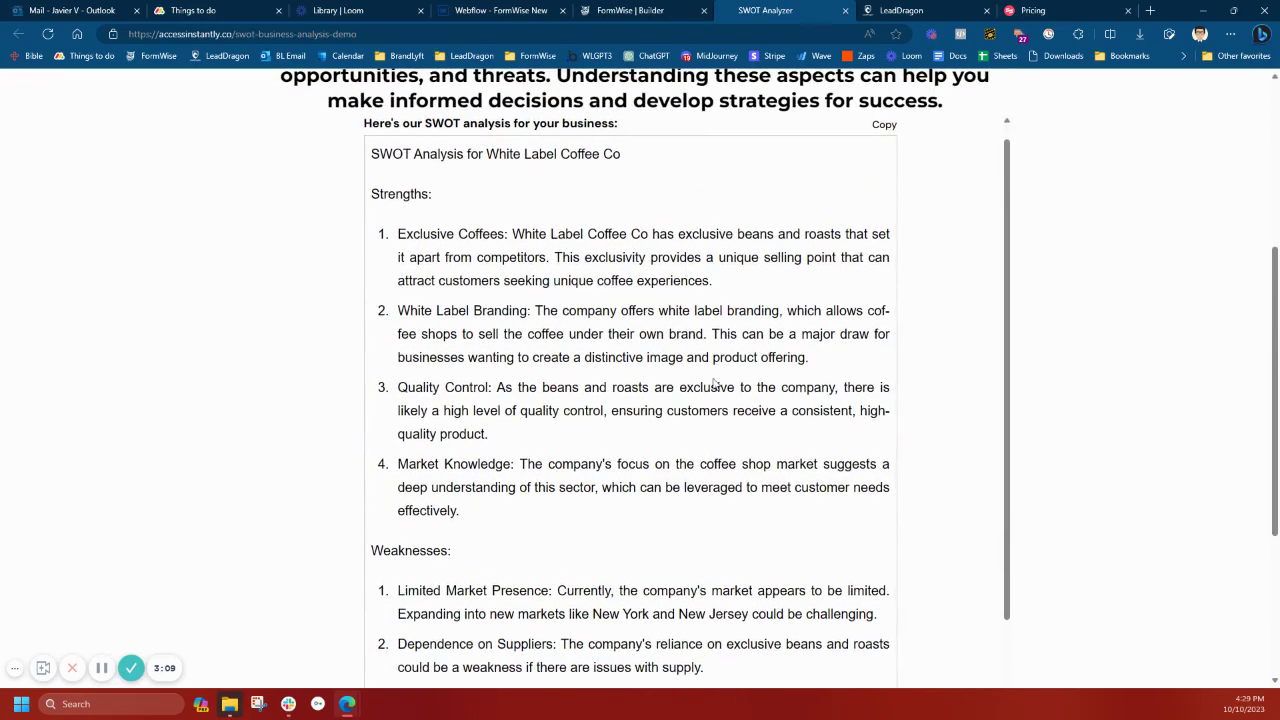
pyautogui.scroll(-1, 717, 385)
pyautogui.scroll(-1, 500, 350)
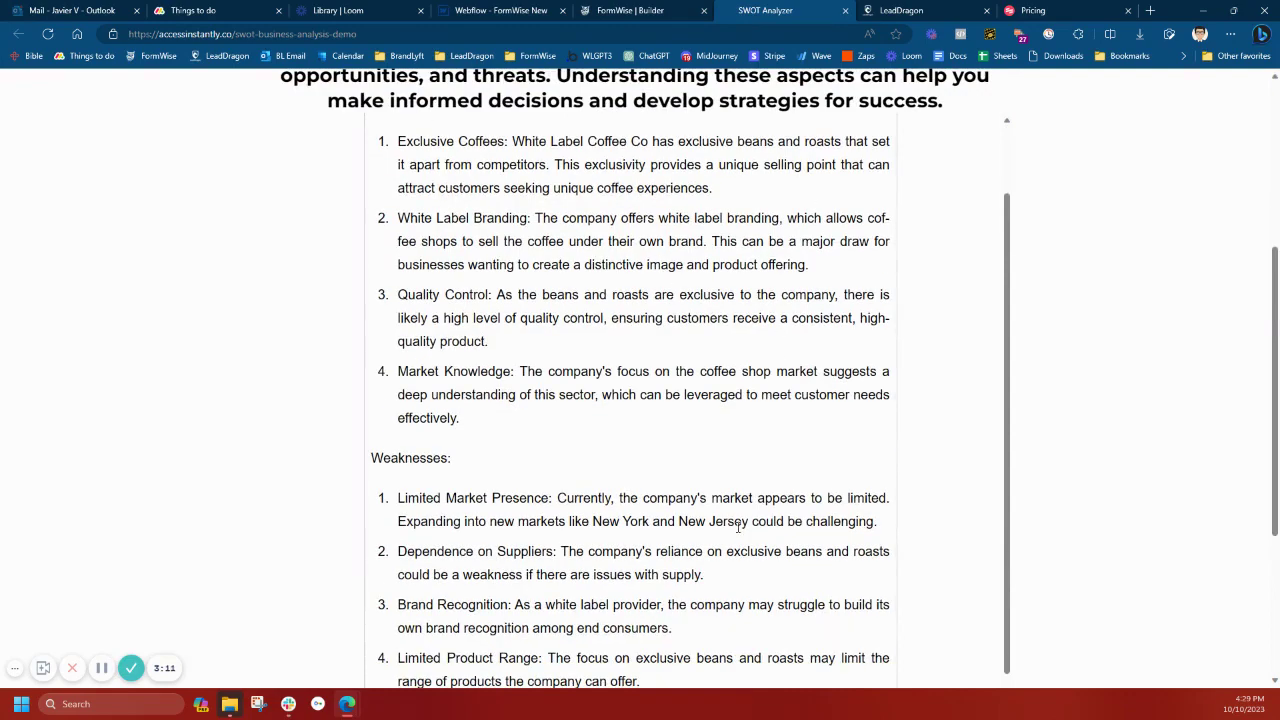
pyautogui.scroll(-2, 738, 527)
pyautogui.scroll(-2, 673, 558)
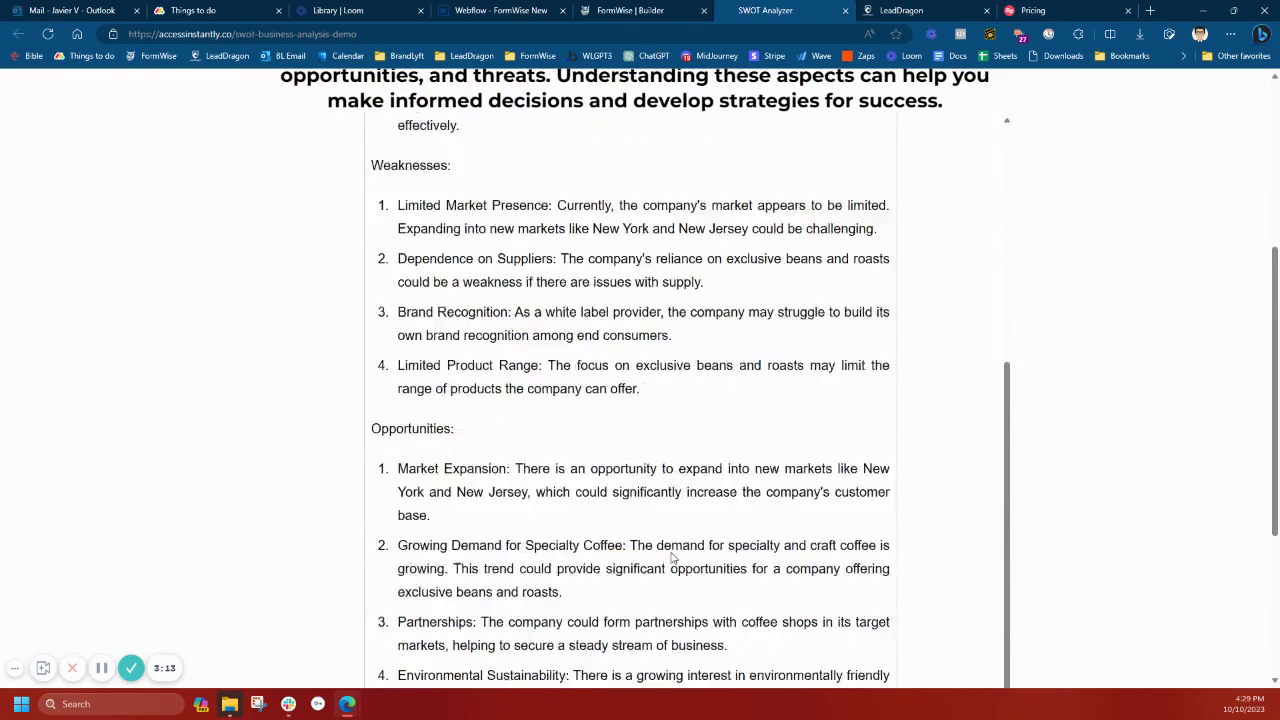
pyautogui.scroll(-2, 603, 371)
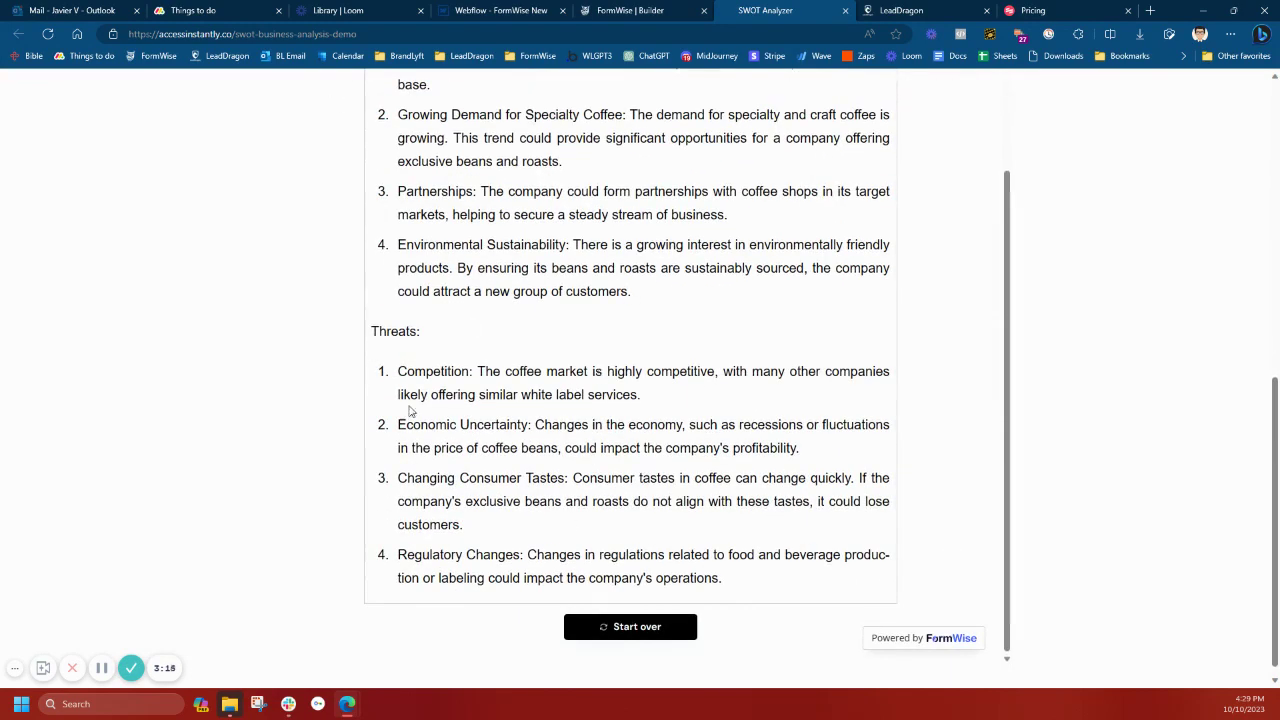
pyautogui.scroll(6, 954, 523)
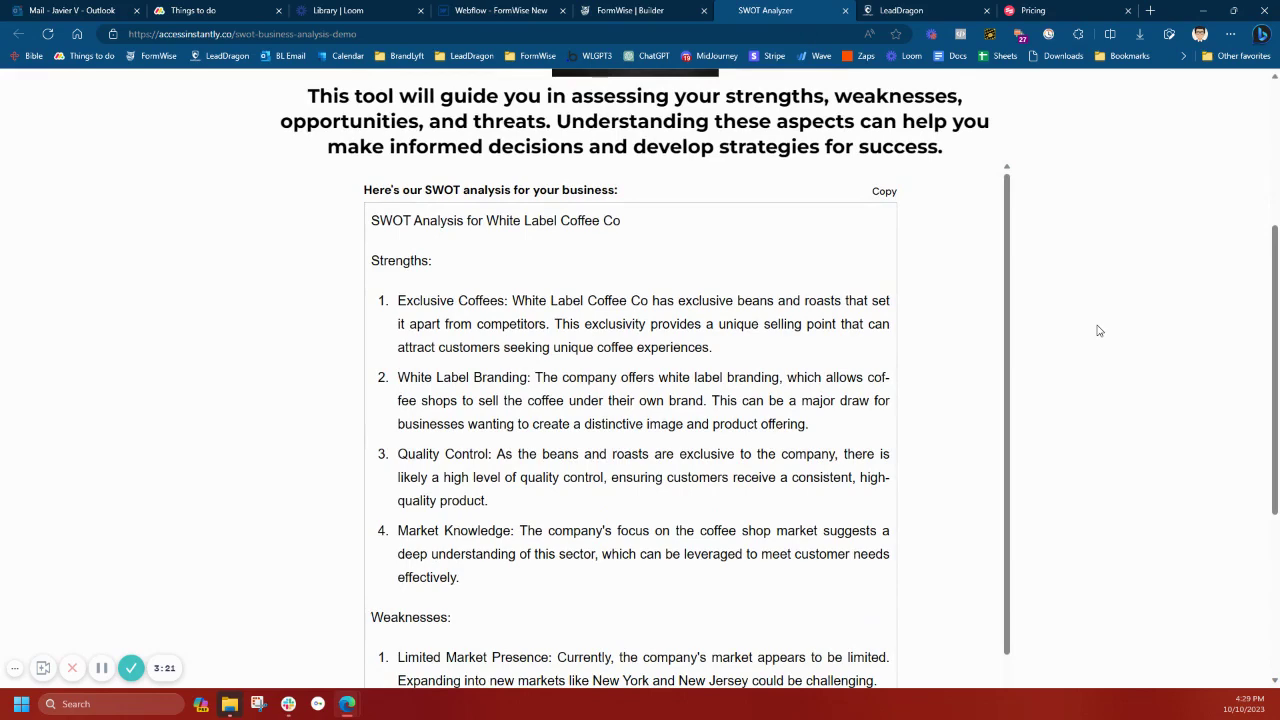
pyautogui.scroll(1, 1098, 330)
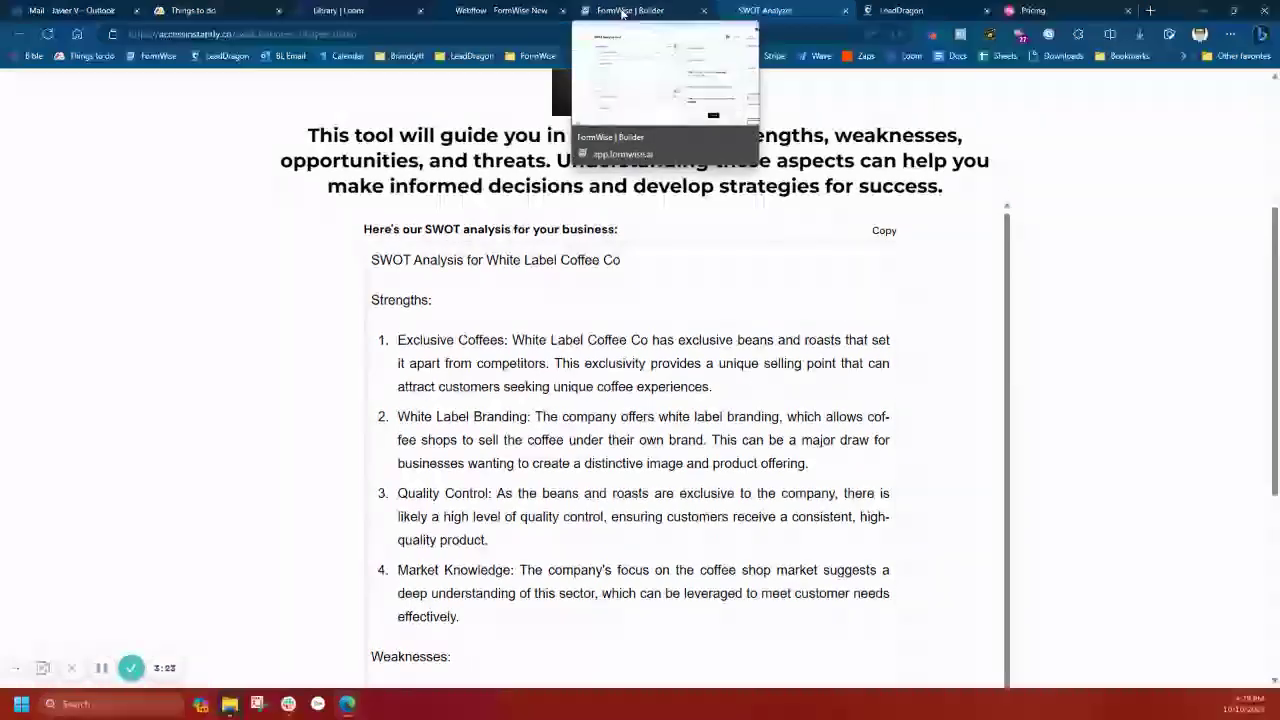
# Open the Oct 10, 2023 4:28 pm live response in the builder, then return to the form editor
pyautogui.click(622, 13)
pyautogui.click(650, 127)
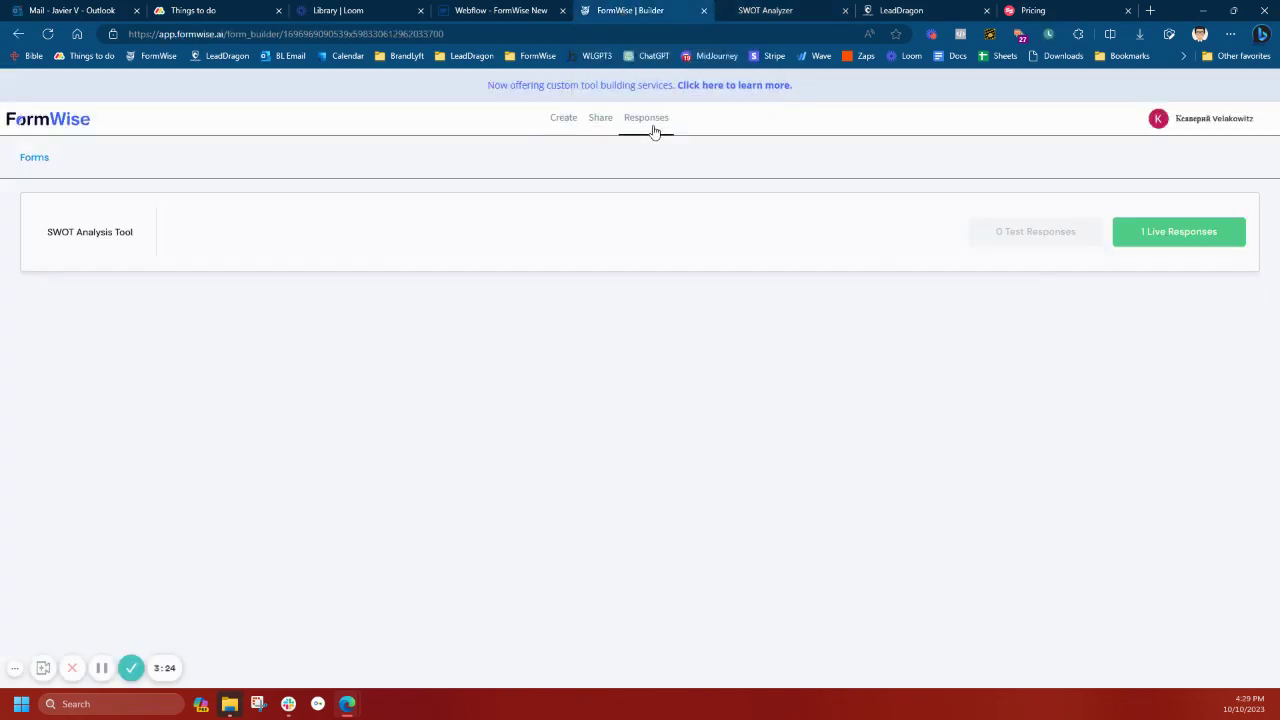
pyautogui.click(1178, 233)
pyautogui.click(98, 291)
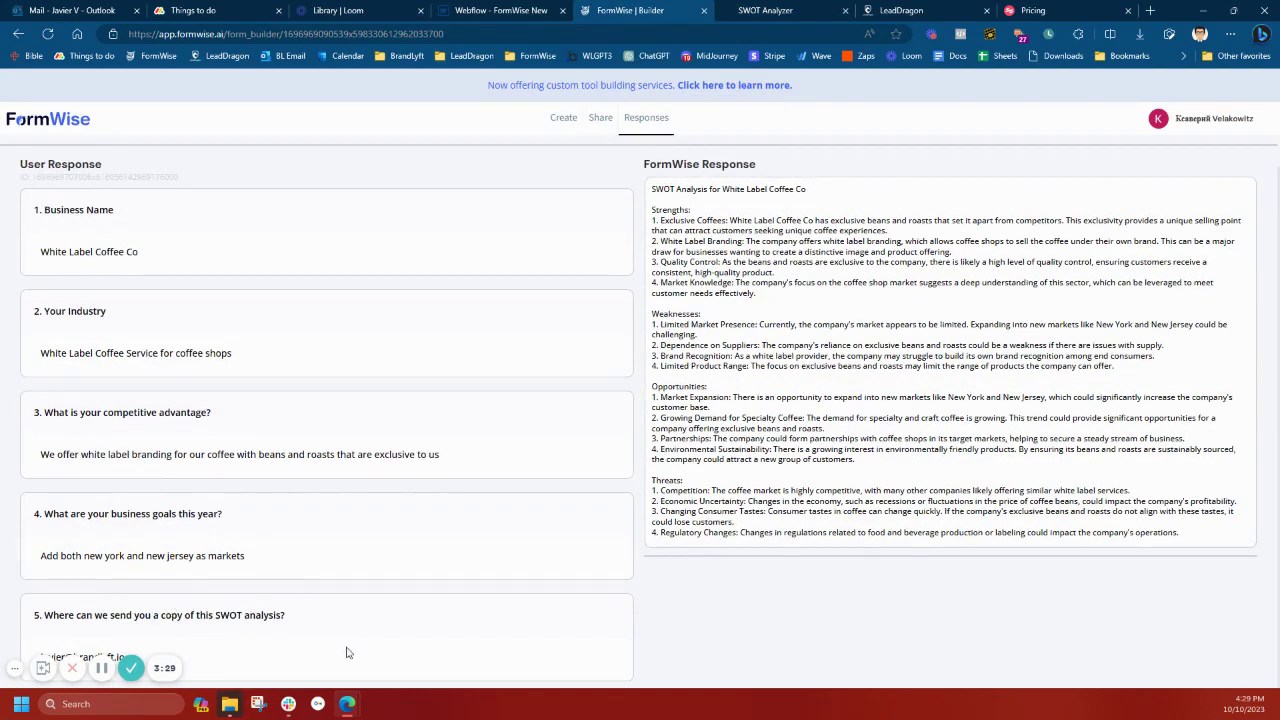
pyautogui.scroll(1, 41, 615)
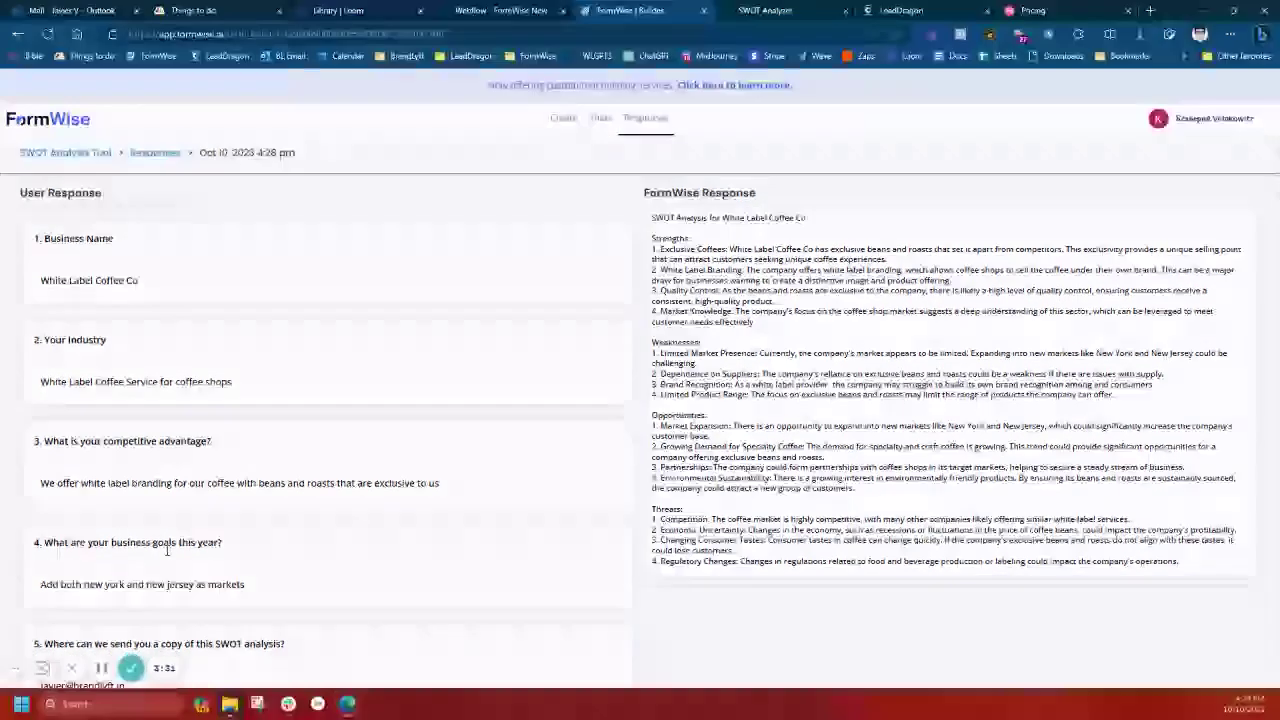
pyautogui.scroll(-1, 420, 532)
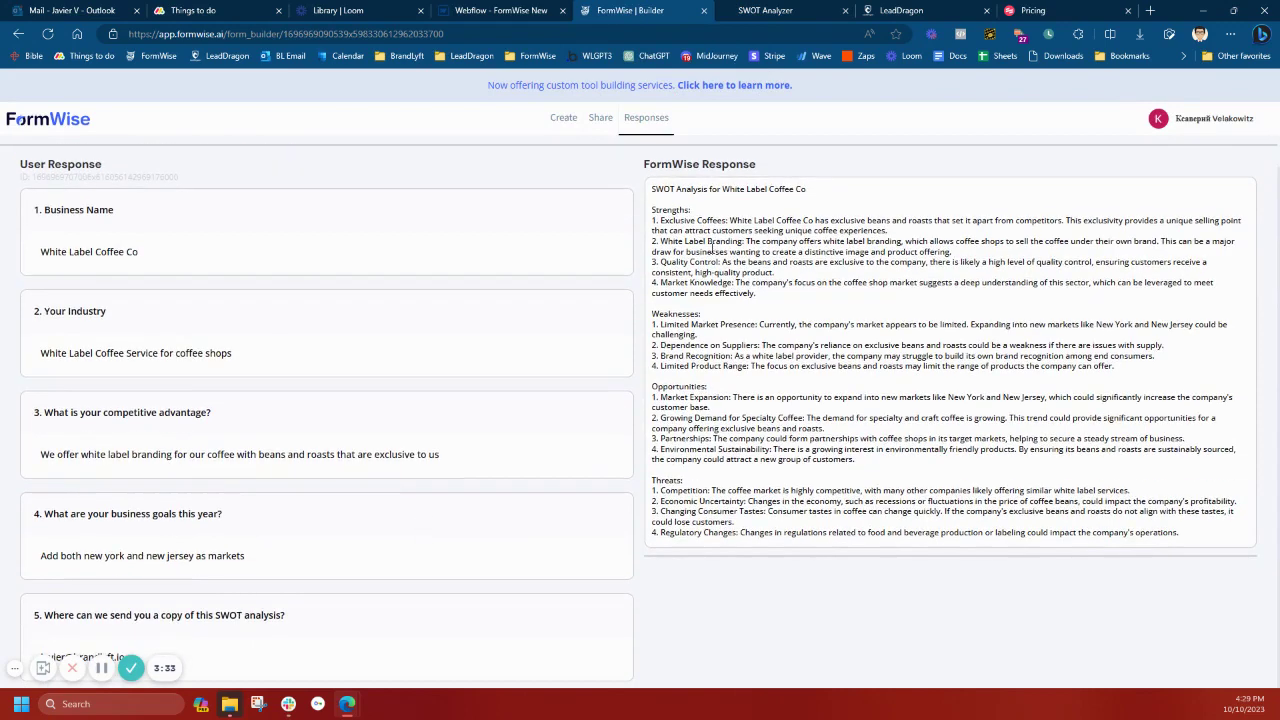
pyautogui.click(563, 122)
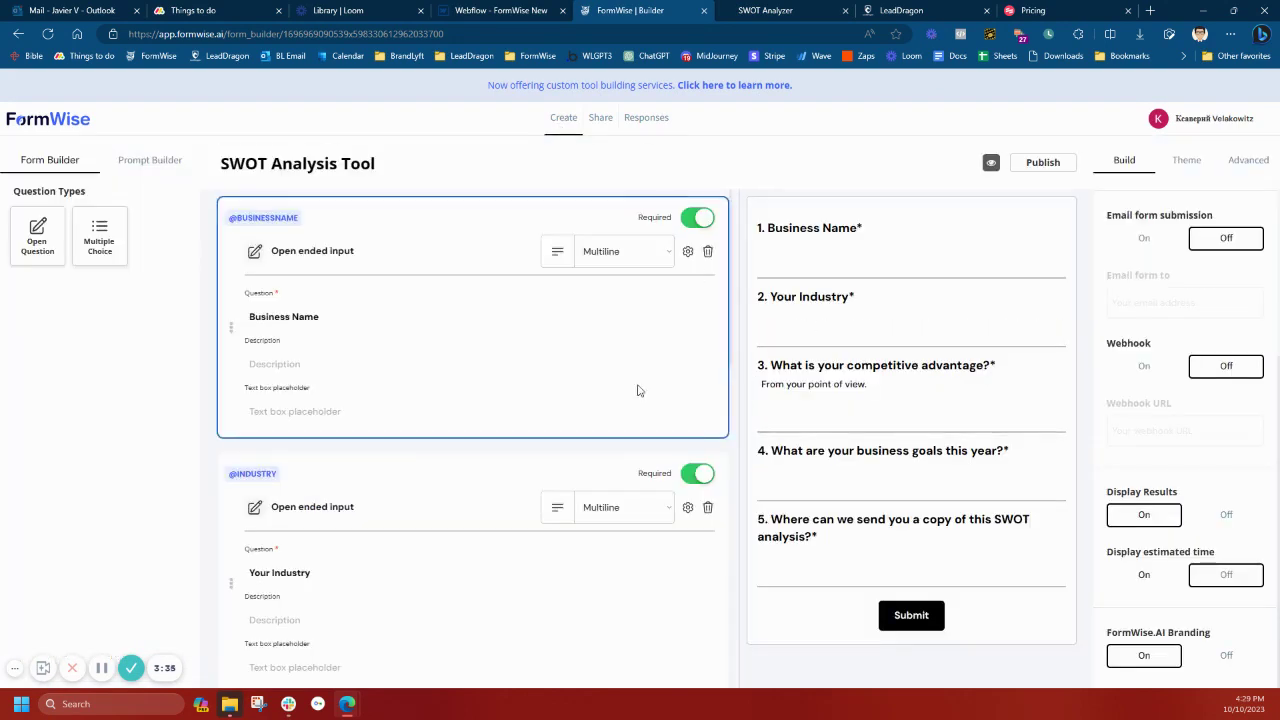
# Switch Webhook on with the URL left blank, recheck the response, and return to the editor
pyautogui.click(1144, 366)
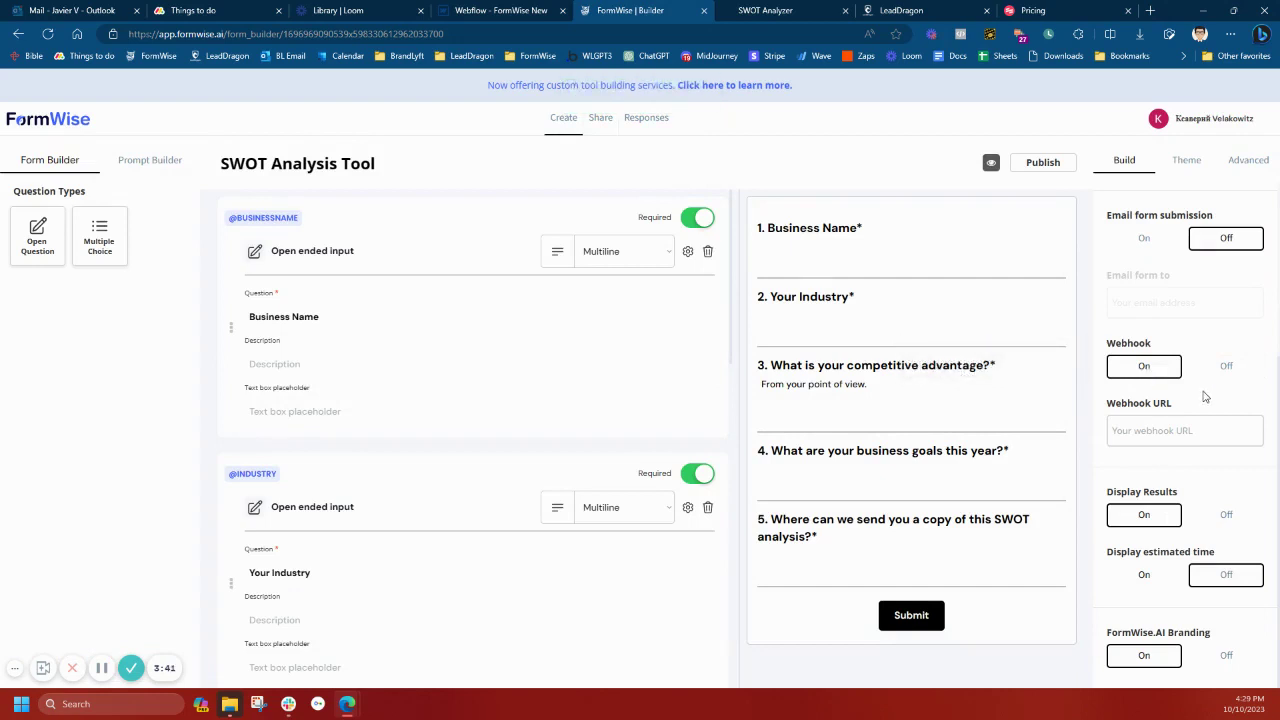
pyautogui.click(1151, 431)
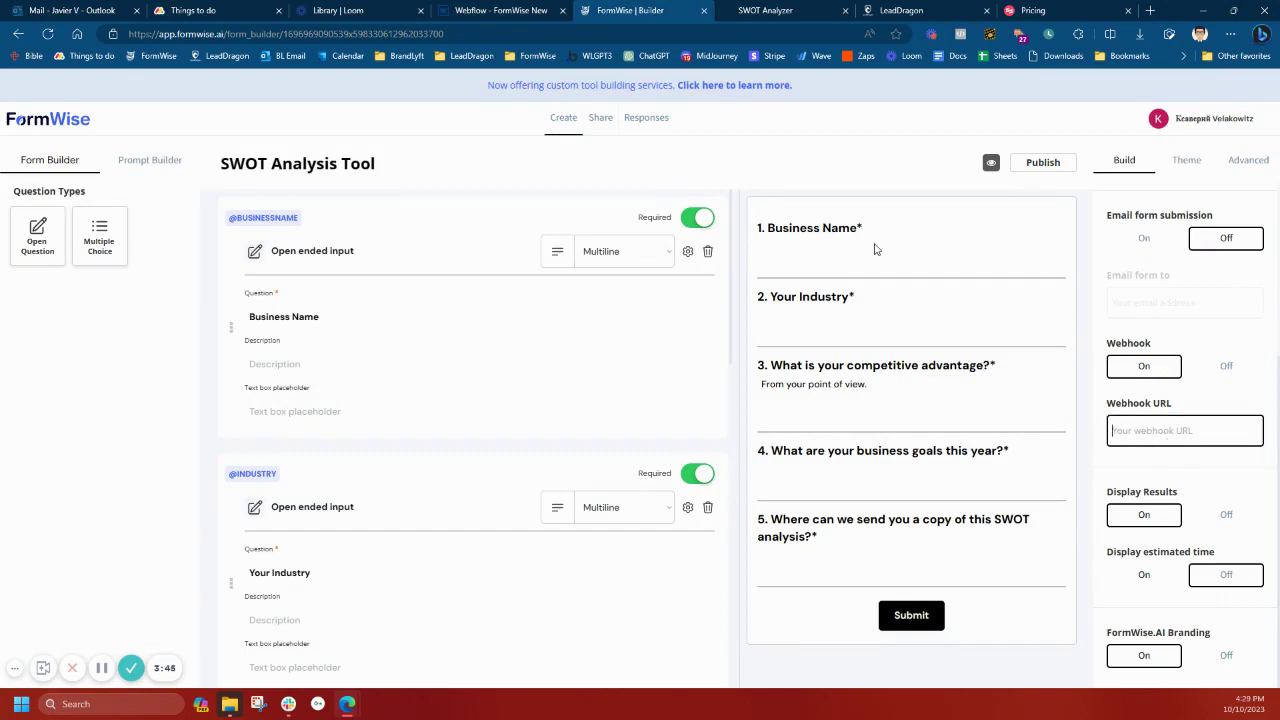
pyautogui.click(659, 131)
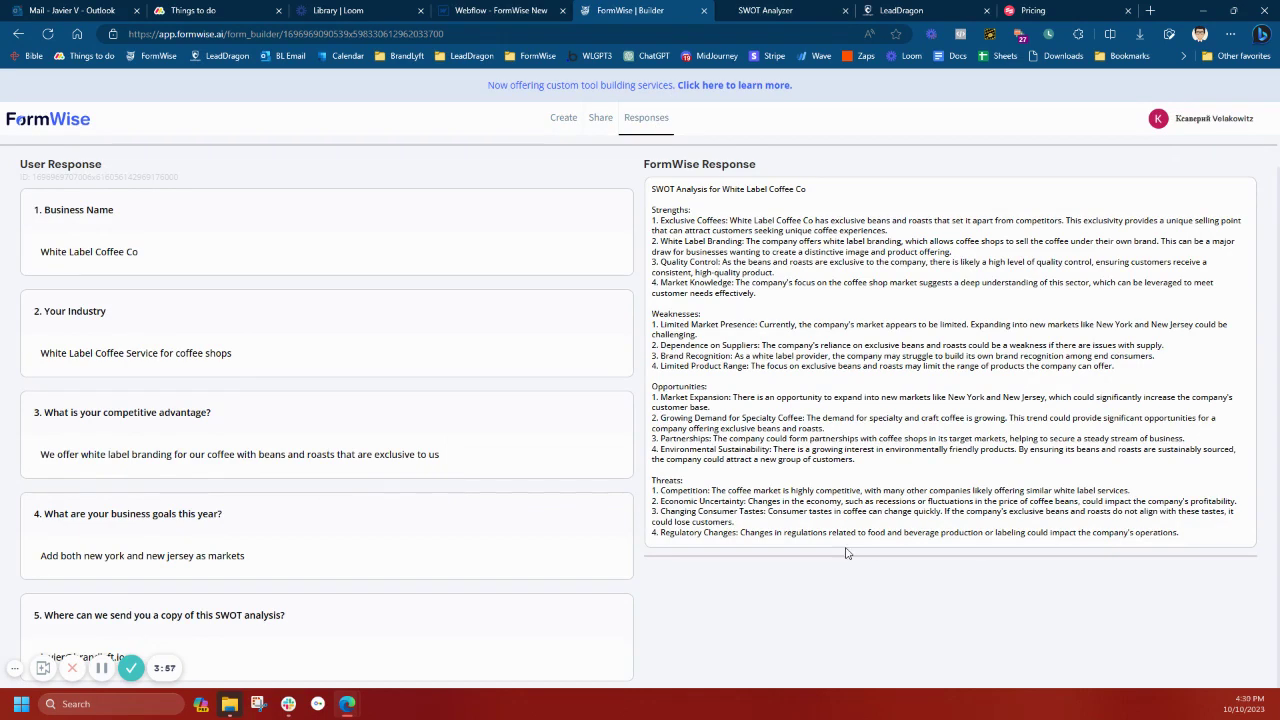
pyautogui.click(575, 135)
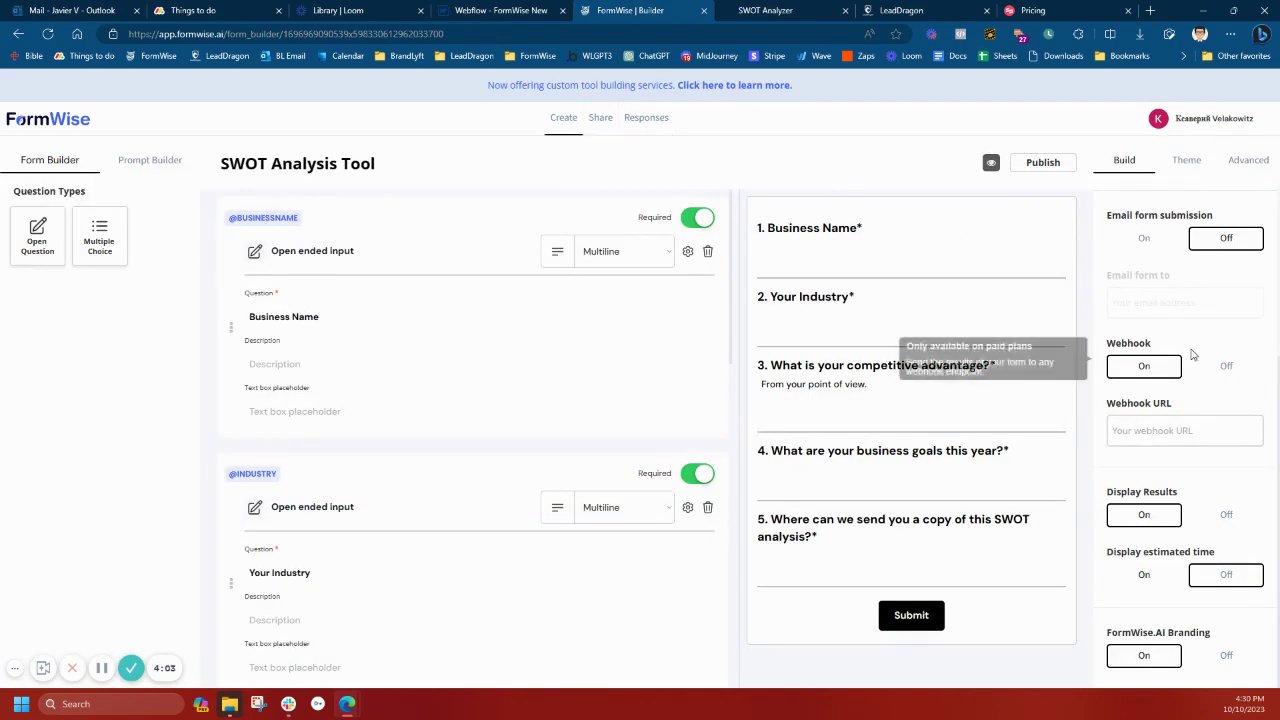
# Set Form Redirect to On in the Build settings
pyautogui.scroll(1, 1220, 352)
pyautogui.scroll(2, 1220, 352)
pyautogui.scroll(-2, 1220, 360)
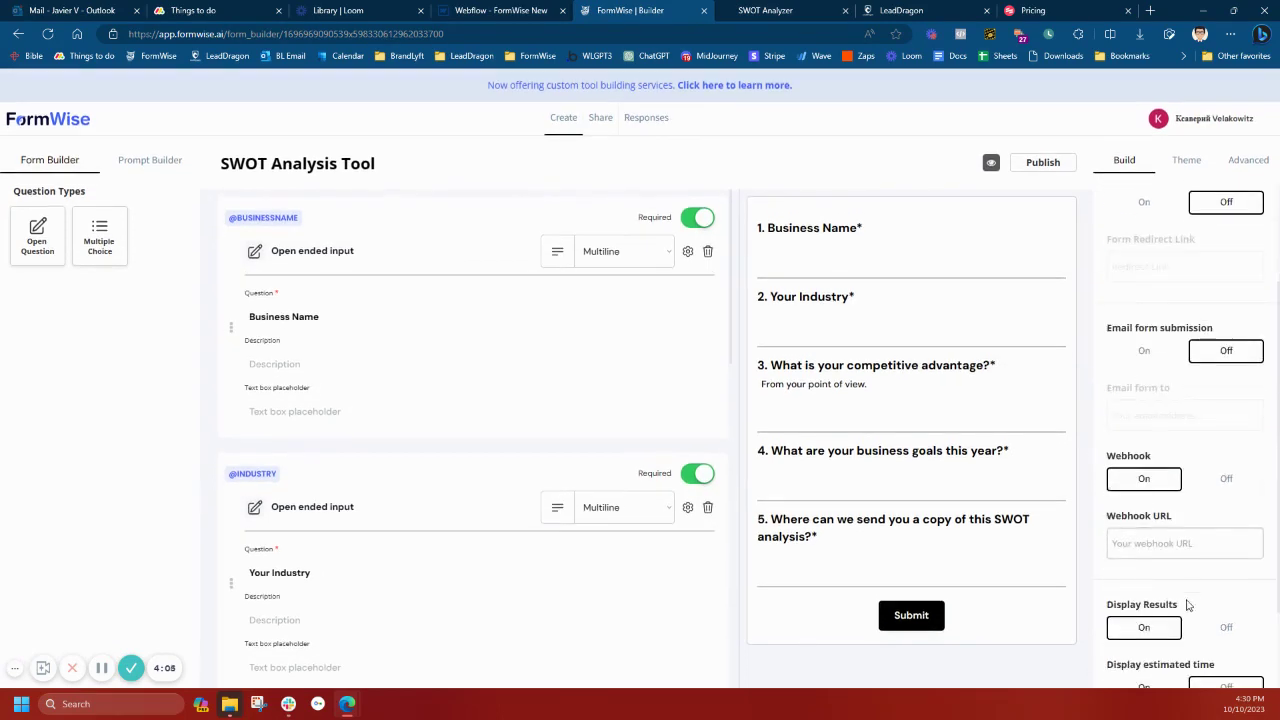
pyautogui.scroll(3, 1217, 443)
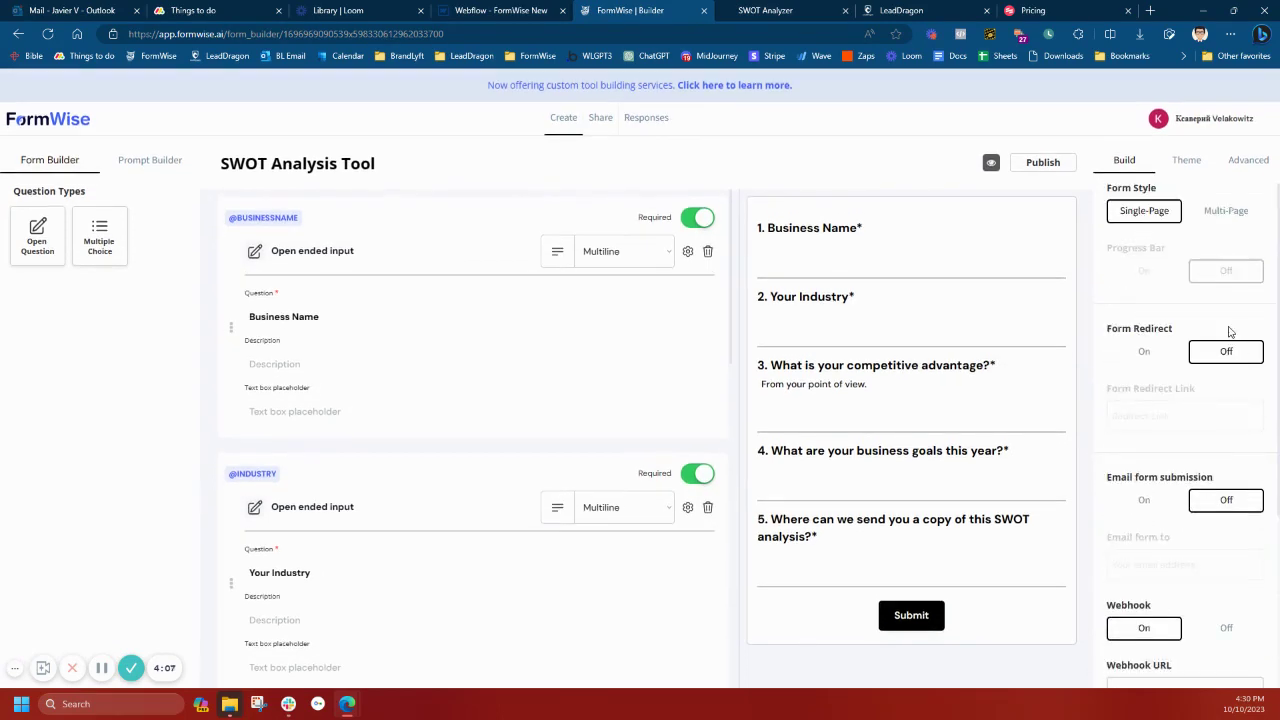
pyautogui.click(1146, 352)
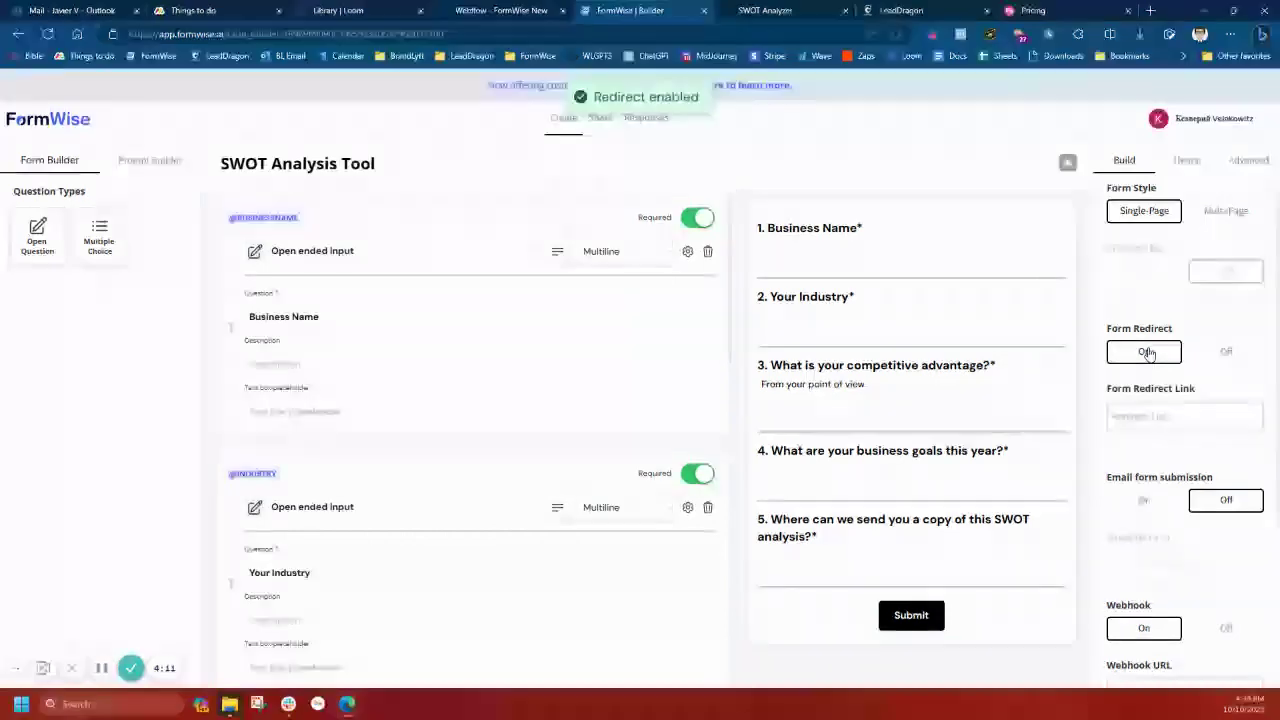
# Bring the published SWOT Analyzer page with the White Label Coffee Co report back up
pyautogui.scroll(-3, 1196, 396)
pyautogui.scroll(-2, 1196, 397)
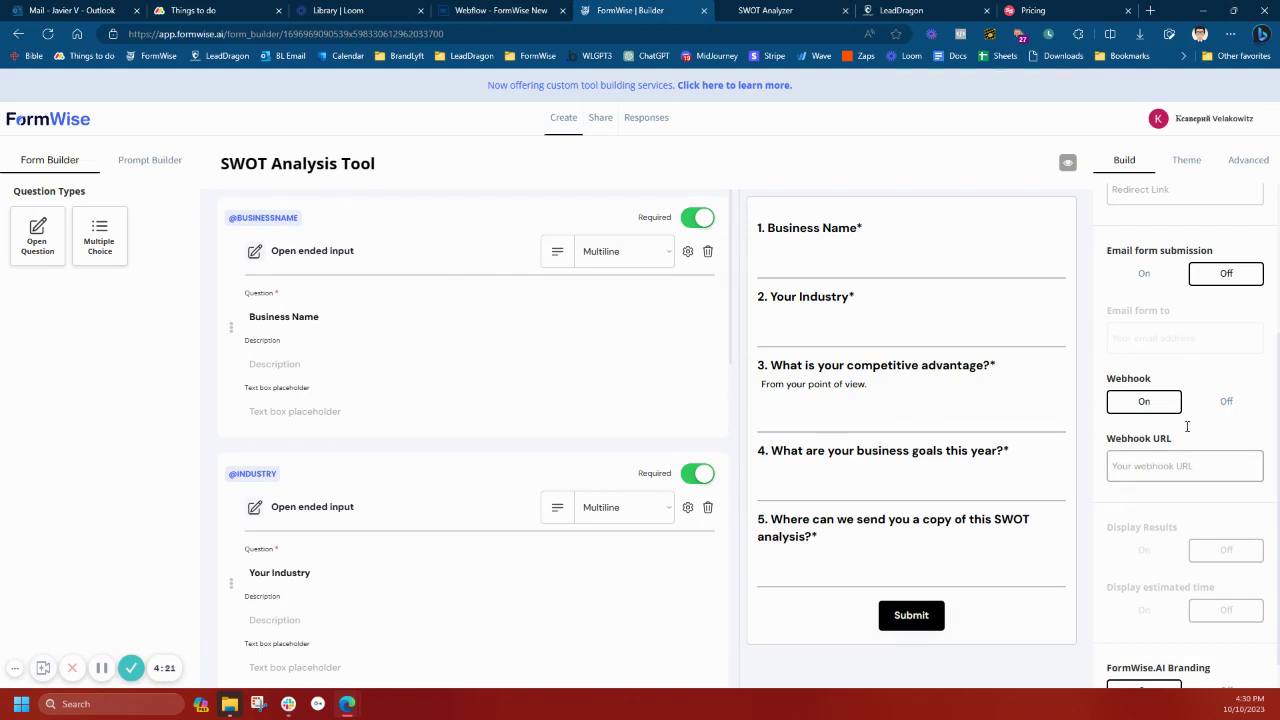
pyautogui.moveTo(1151, 451)
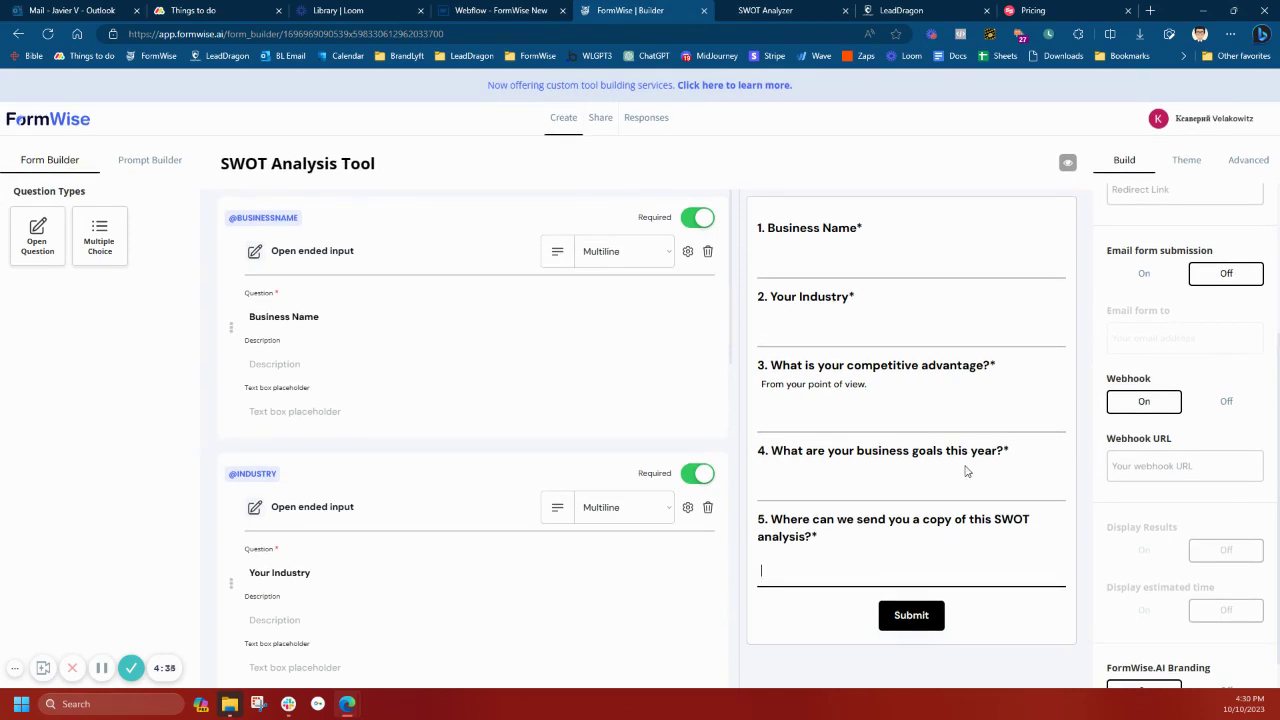
pyautogui.click(829, 10)
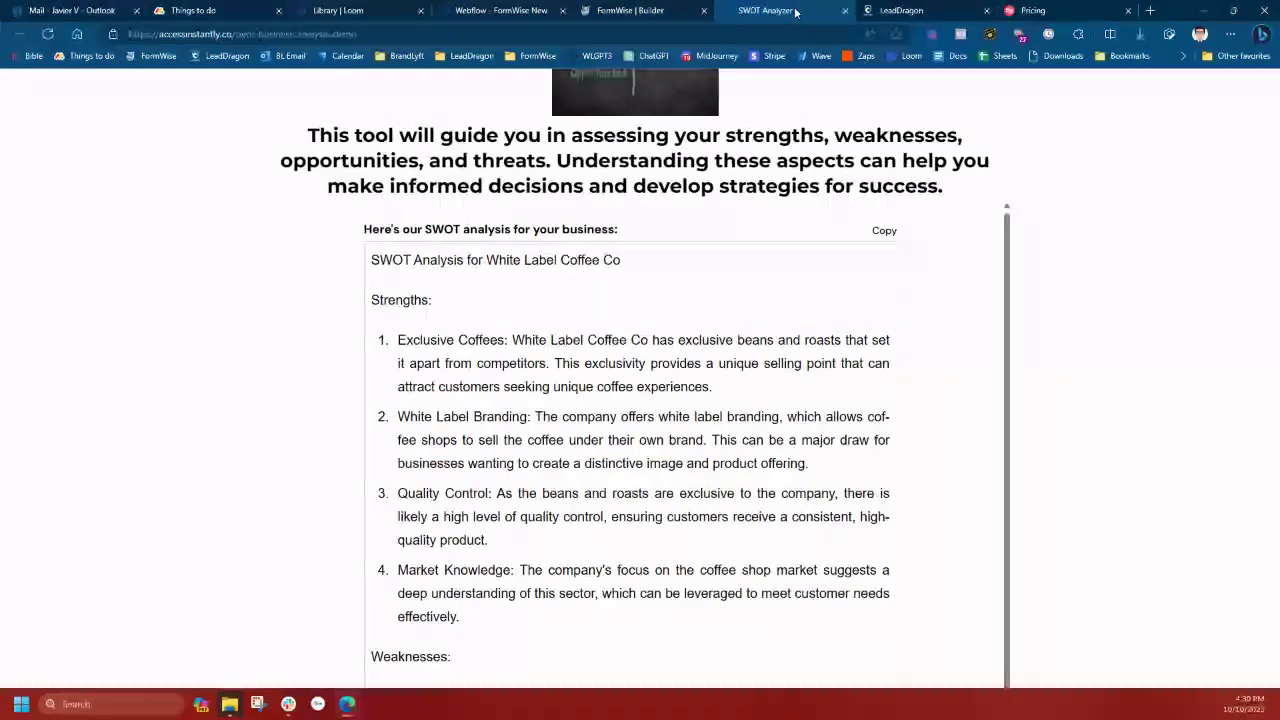
# Scroll the published SWOT report, glance at the LeadDragon workflow list, then return to the builder
pyautogui.scroll(3, 1055, 207)
pyautogui.scroll(-3, 1055, 207)
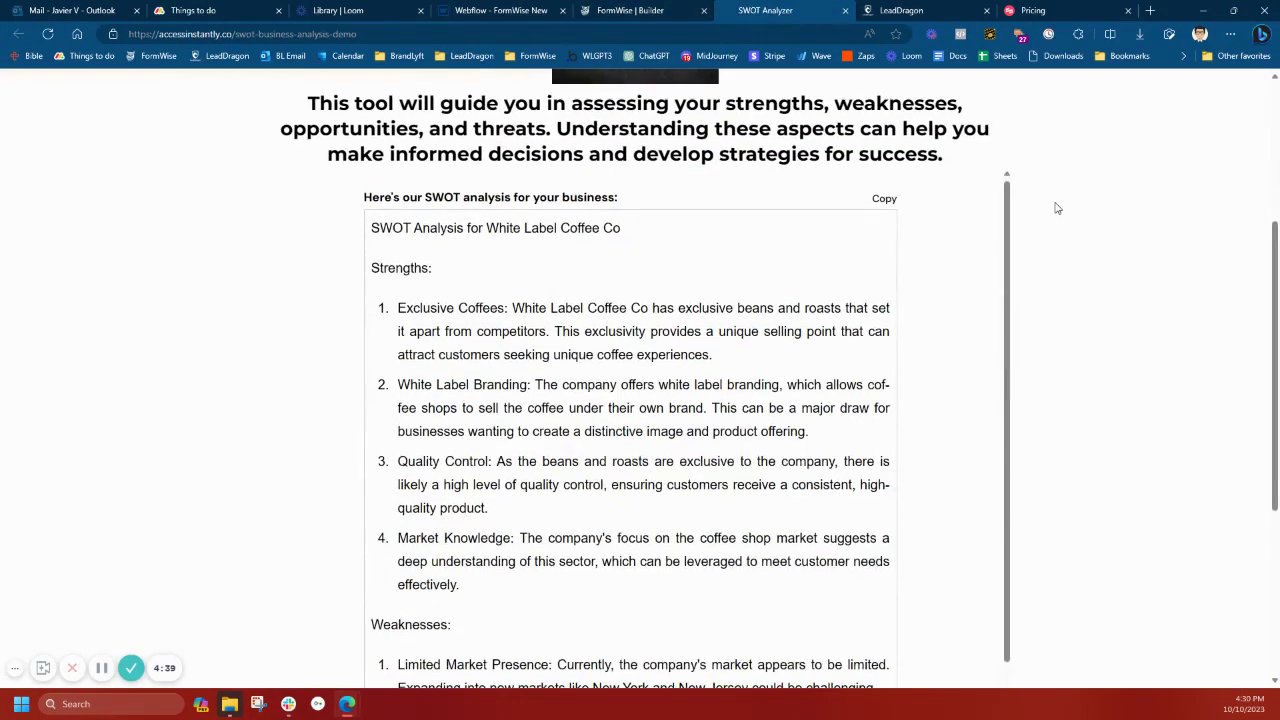
pyautogui.scroll(-6, 960, 394)
pyautogui.scroll(-5, 960, 396)
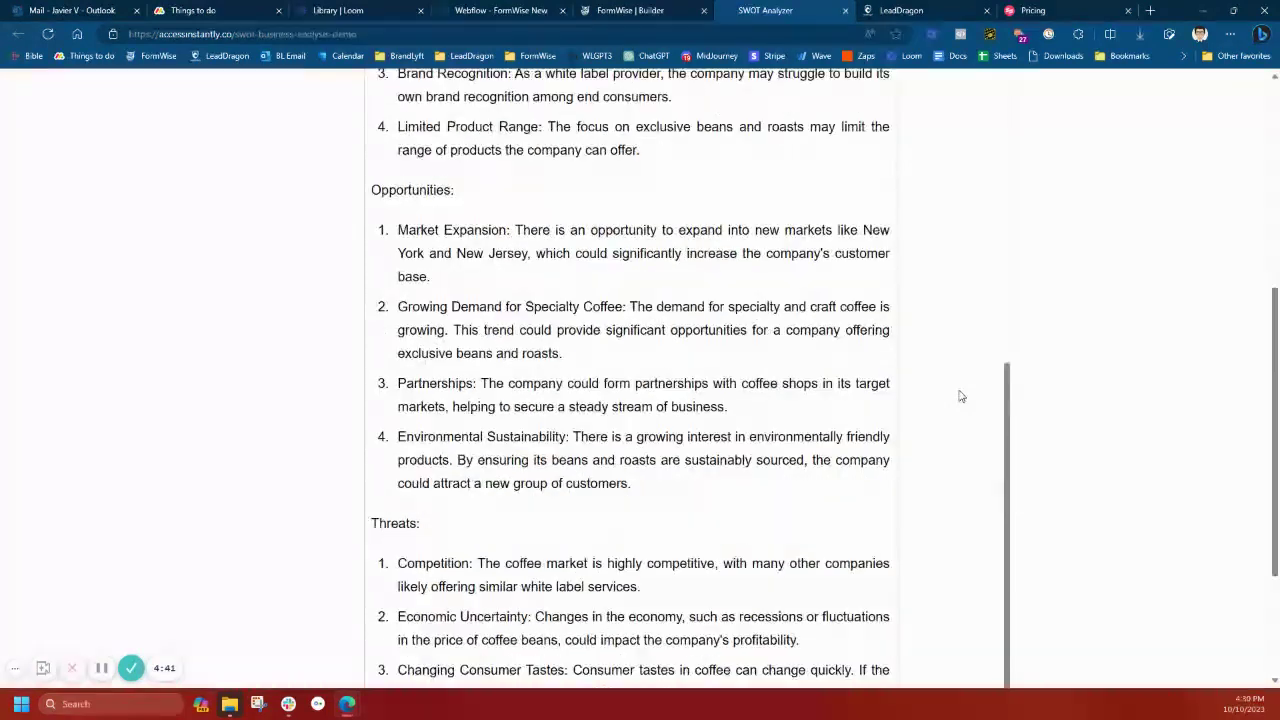
pyautogui.click(945, 10)
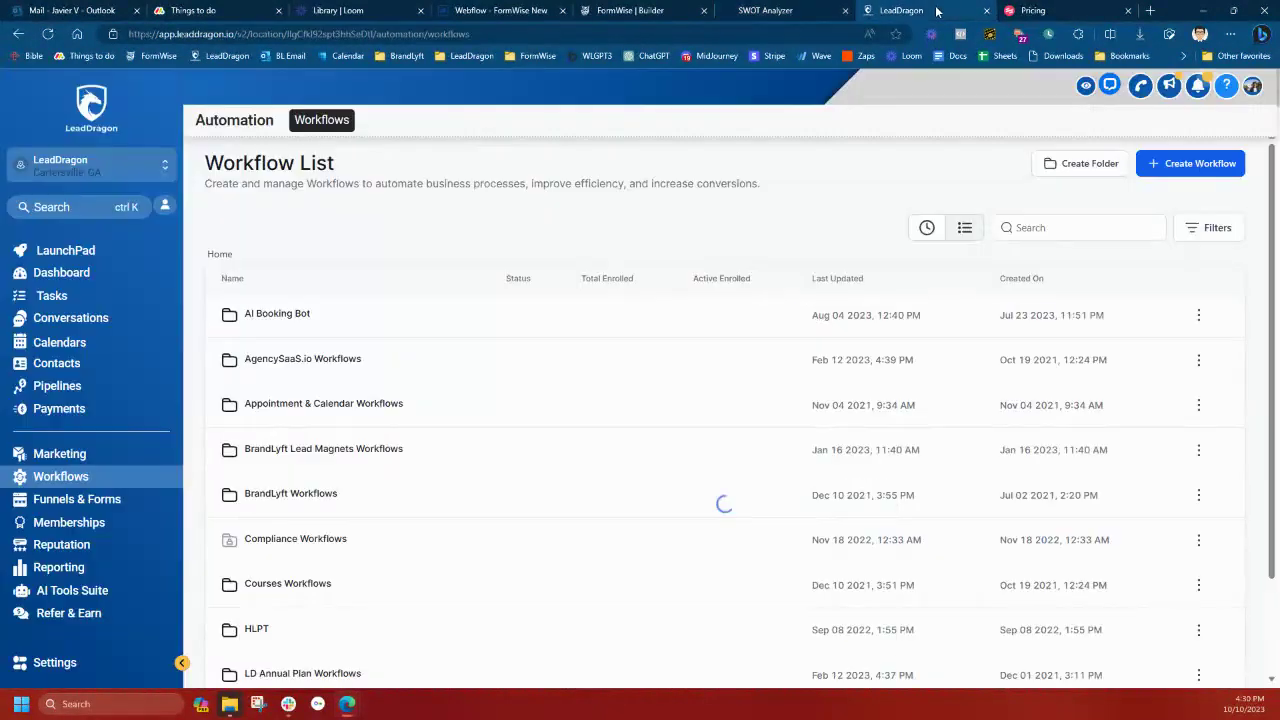
pyautogui.click(780, 10)
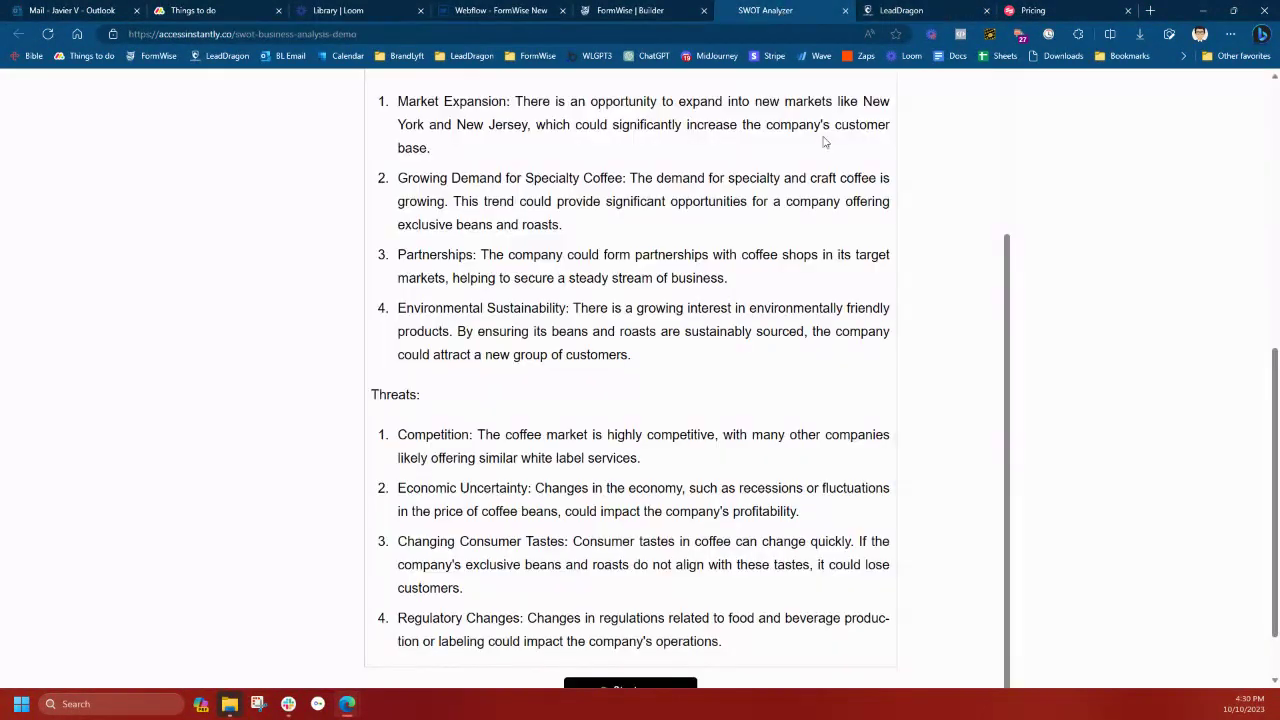
pyautogui.click(636, 18)
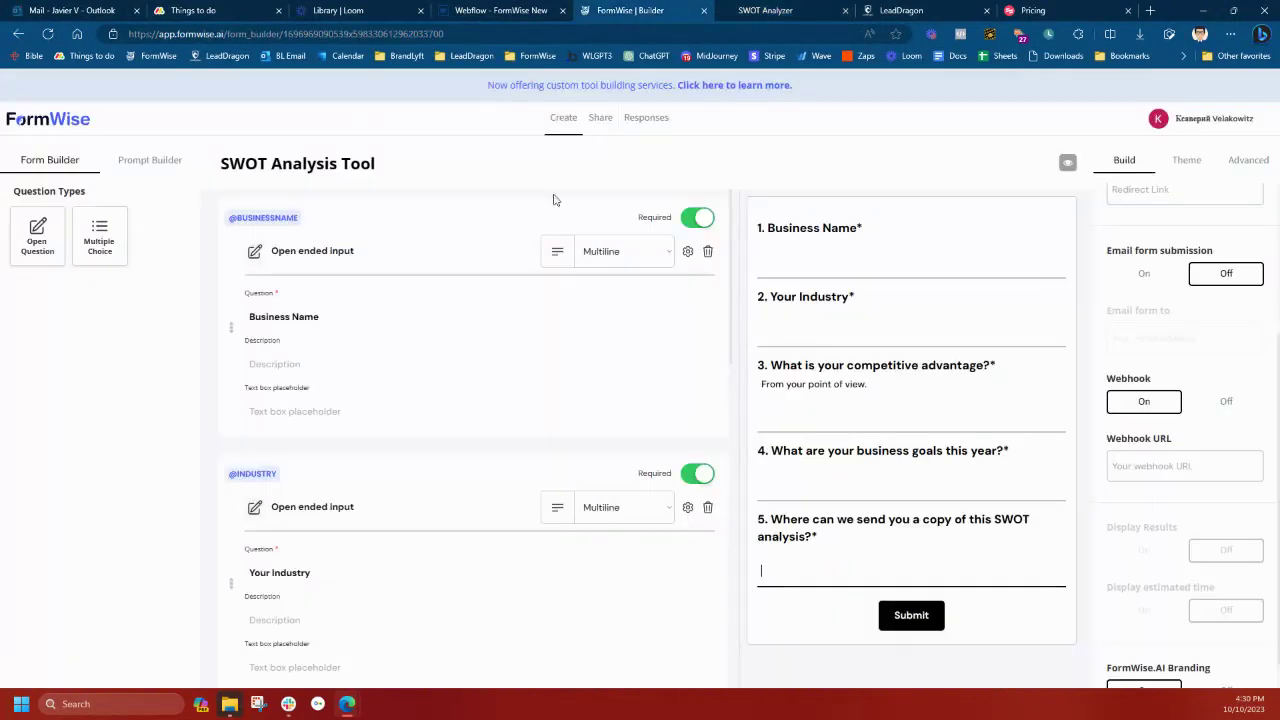
# Open the SWOT Analyzer prompt from the Prompt Builder to edit its GPT-4 instructions
pyautogui.click(150, 160)
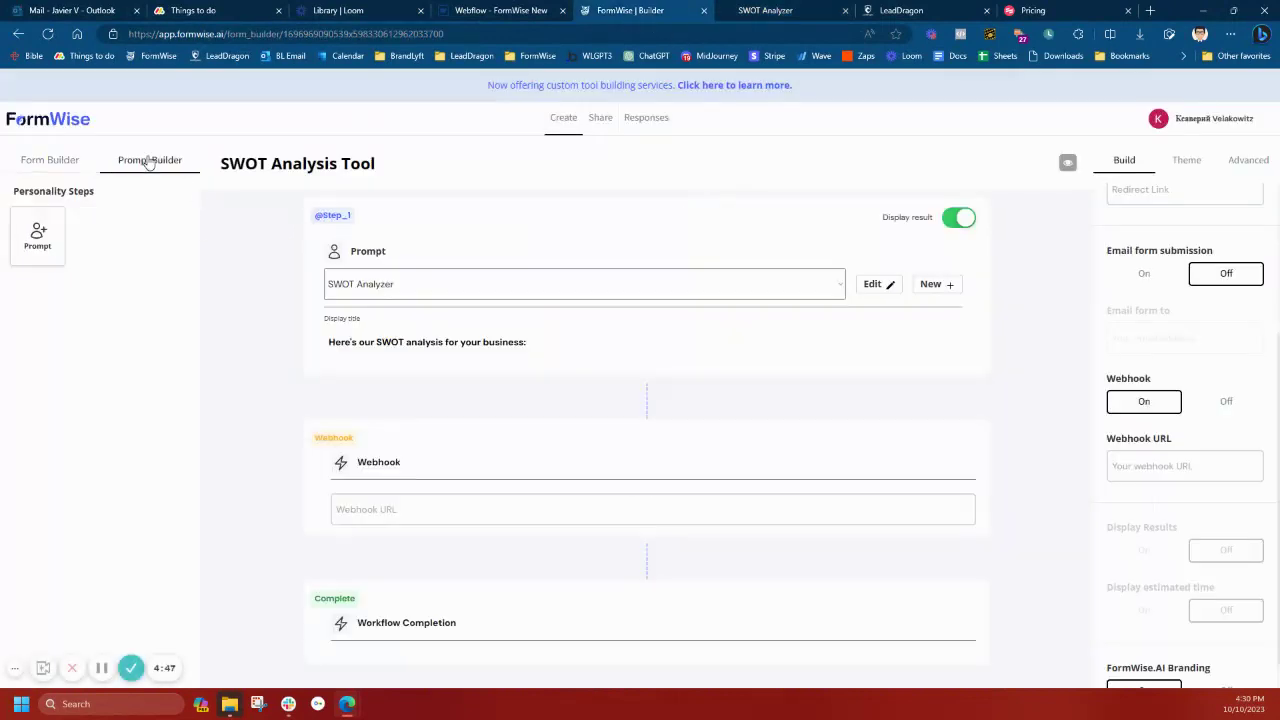
pyautogui.click(886, 284)
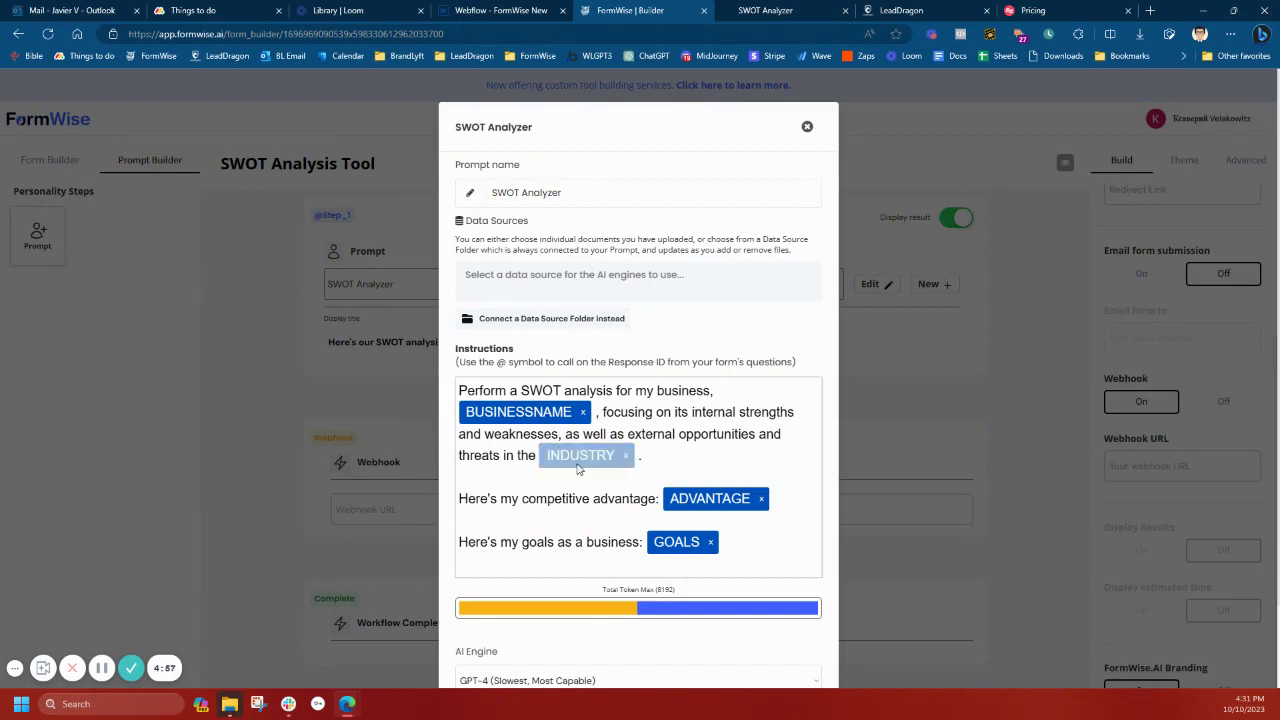
# Close the SWOT Analyzer prompt editor unchanged and set Webhook to Off
pyautogui.scroll(-1, 583, 507)
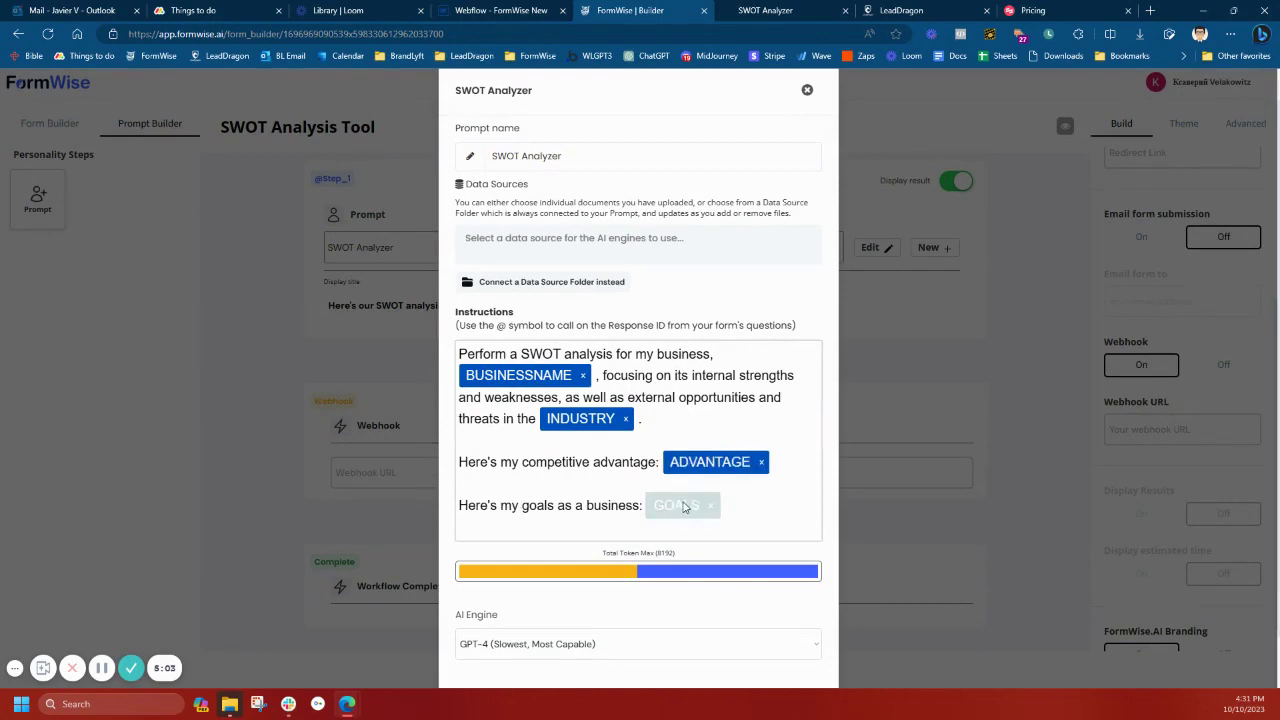
pyautogui.scroll(-2, 550, 518)
pyautogui.scroll(3, 589, 606)
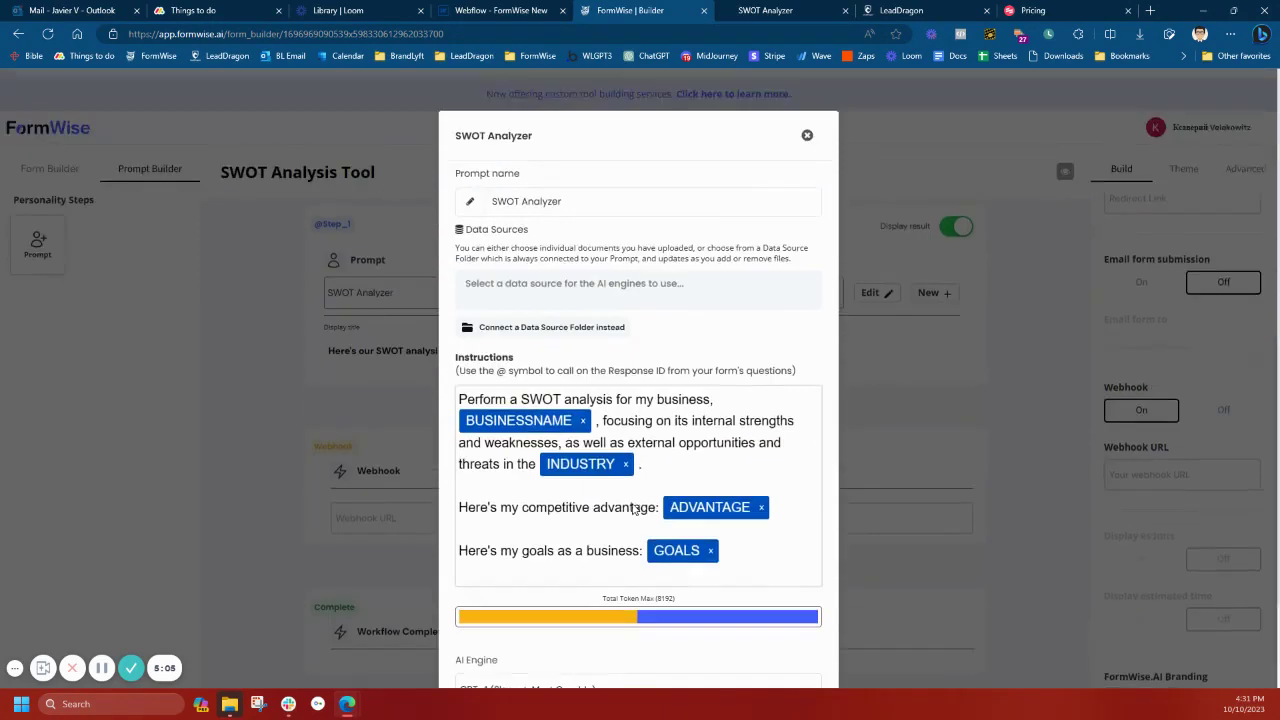
pyautogui.click(807, 127)
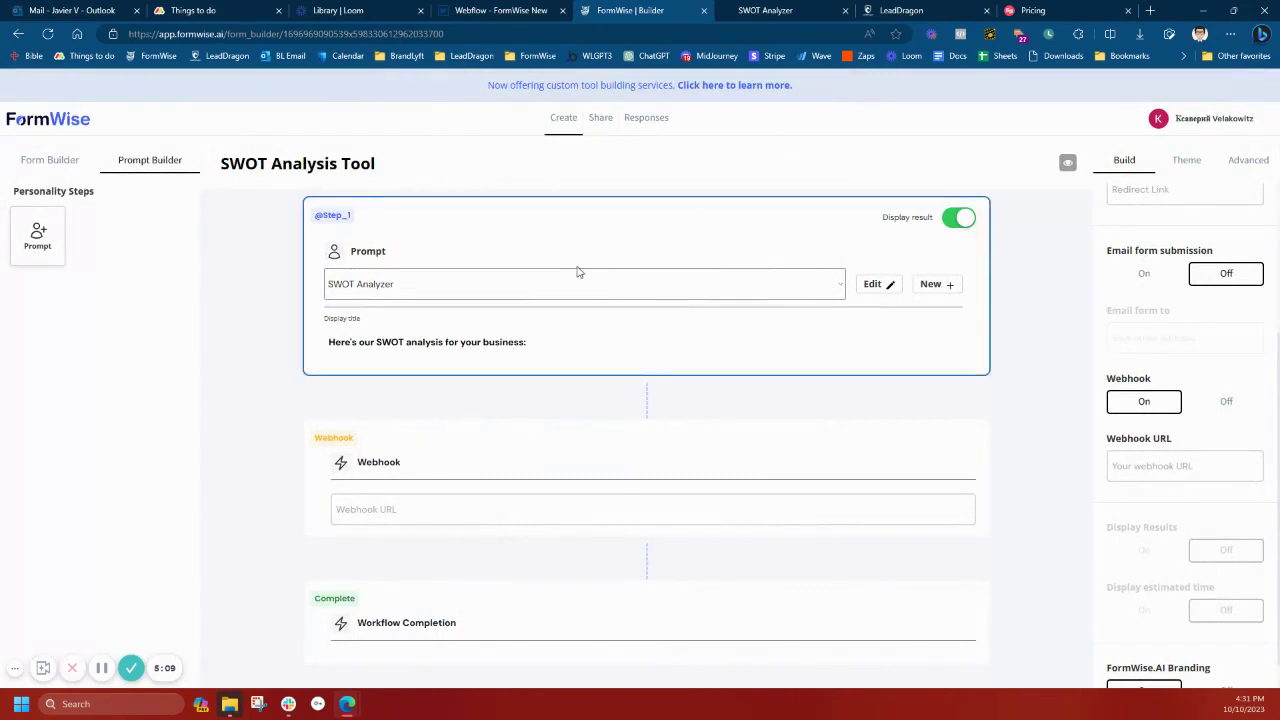
pyautogui.click(1222, 399)
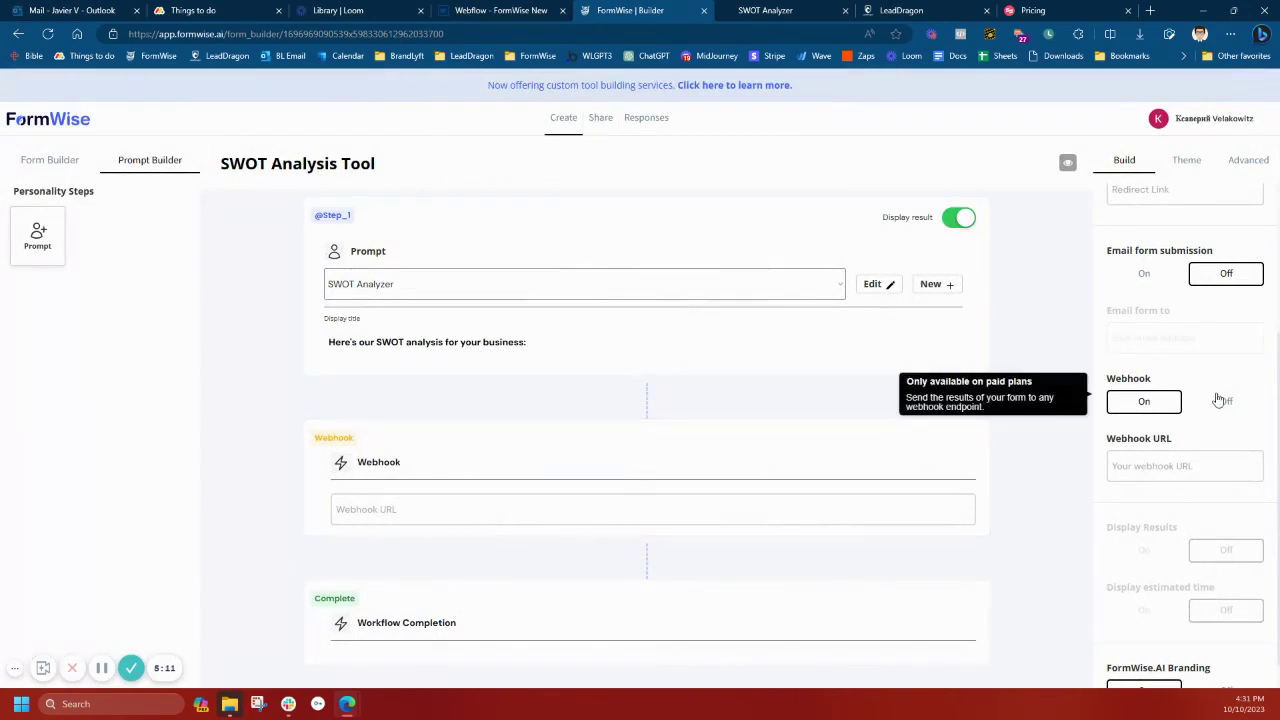